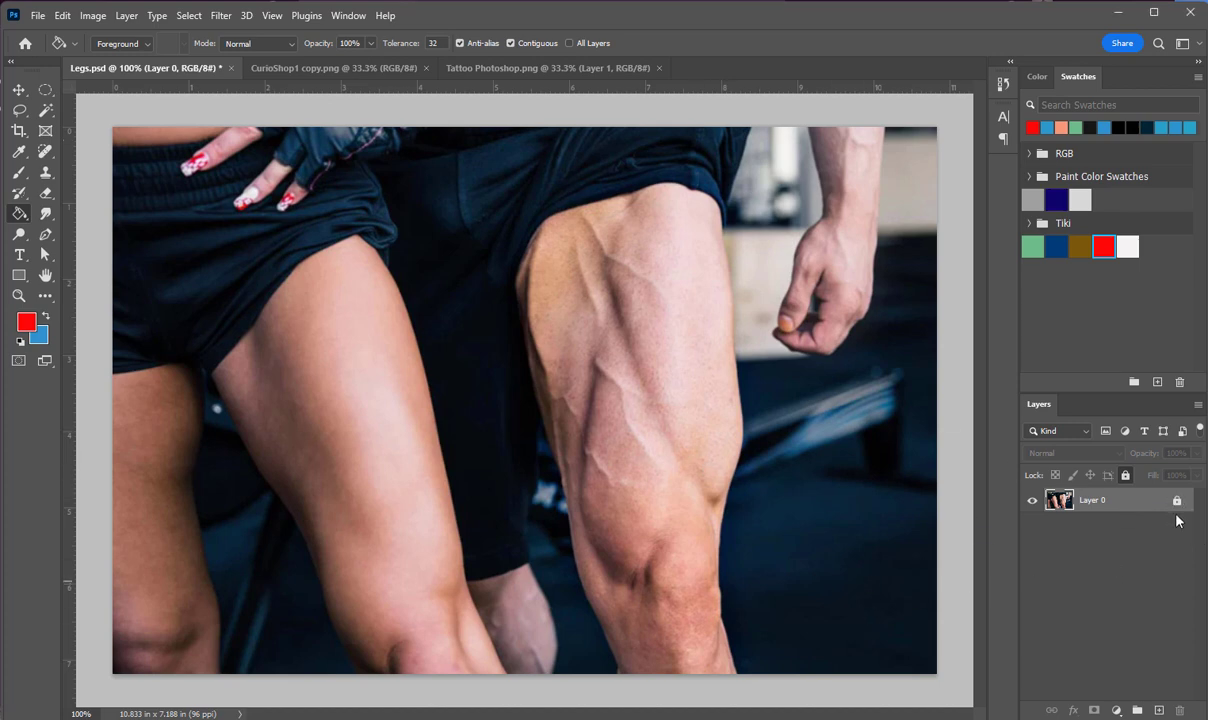
Step: Try a Paint Bucket fill on the locked Layer 0, dismiss the error and unlock the layer
{"action": "left_click", "coordinate": [697, 426]}
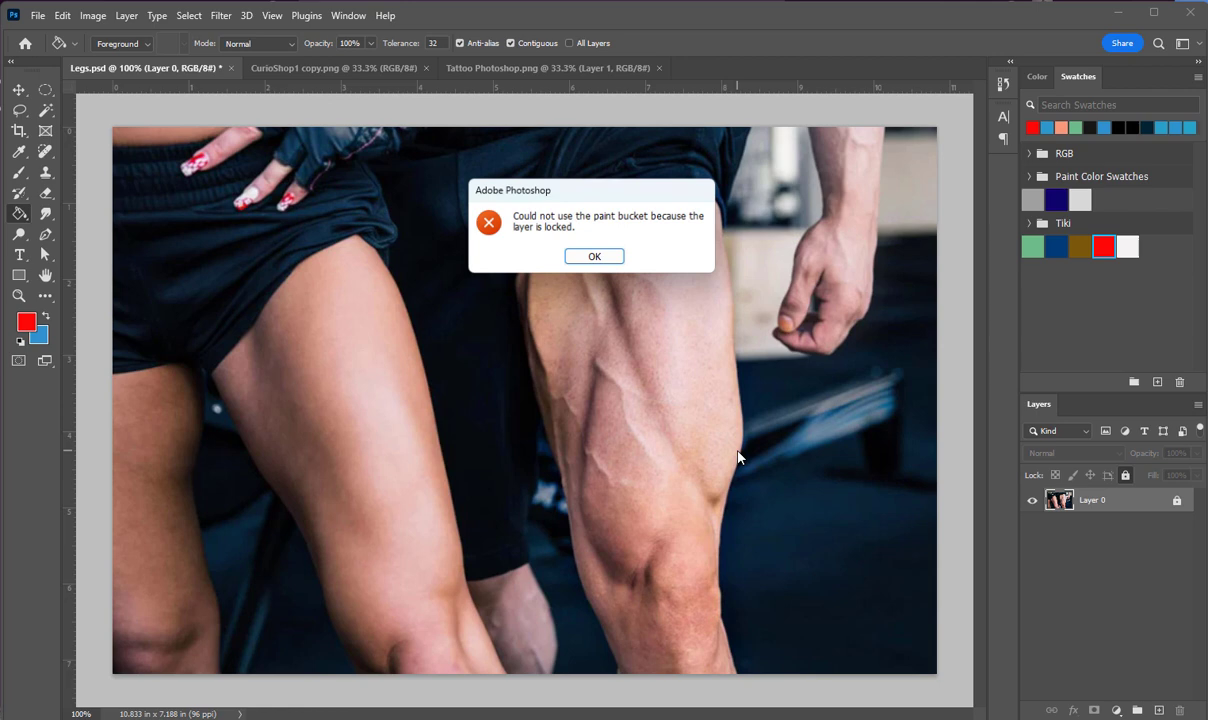
{"action": "left_click", "coordinate": [594, 257]}
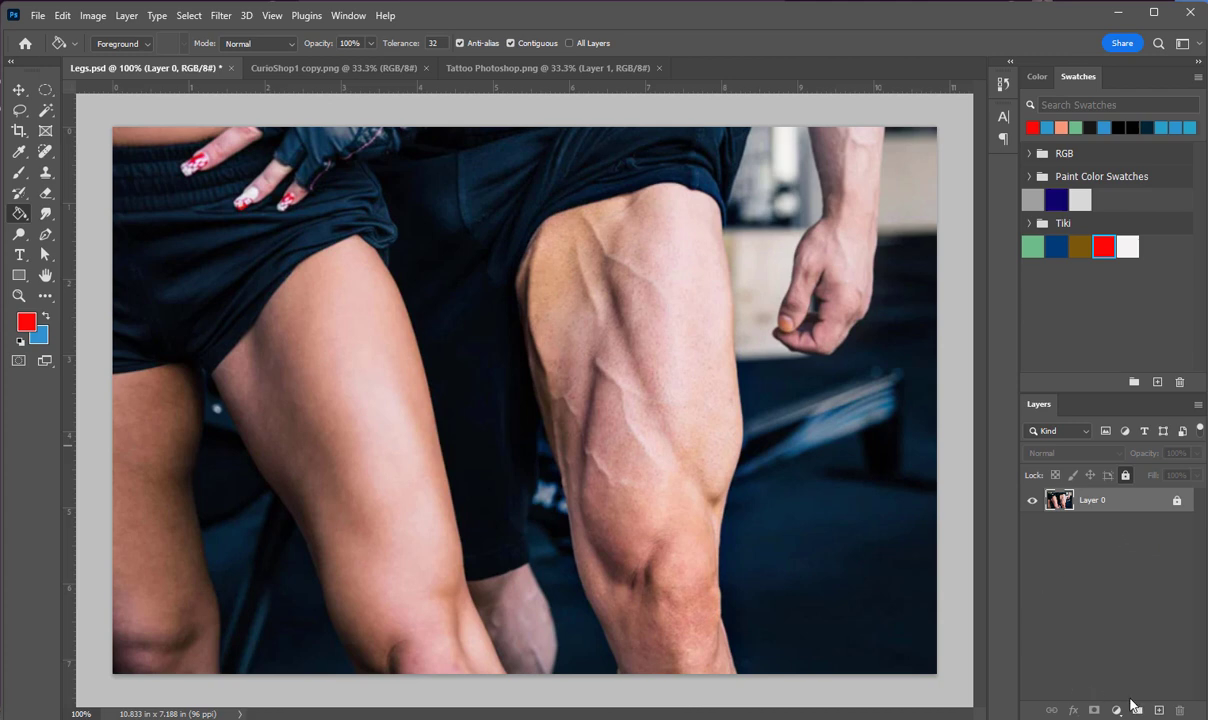
{"action": "left_click", "coordinate": [1176, 502]}
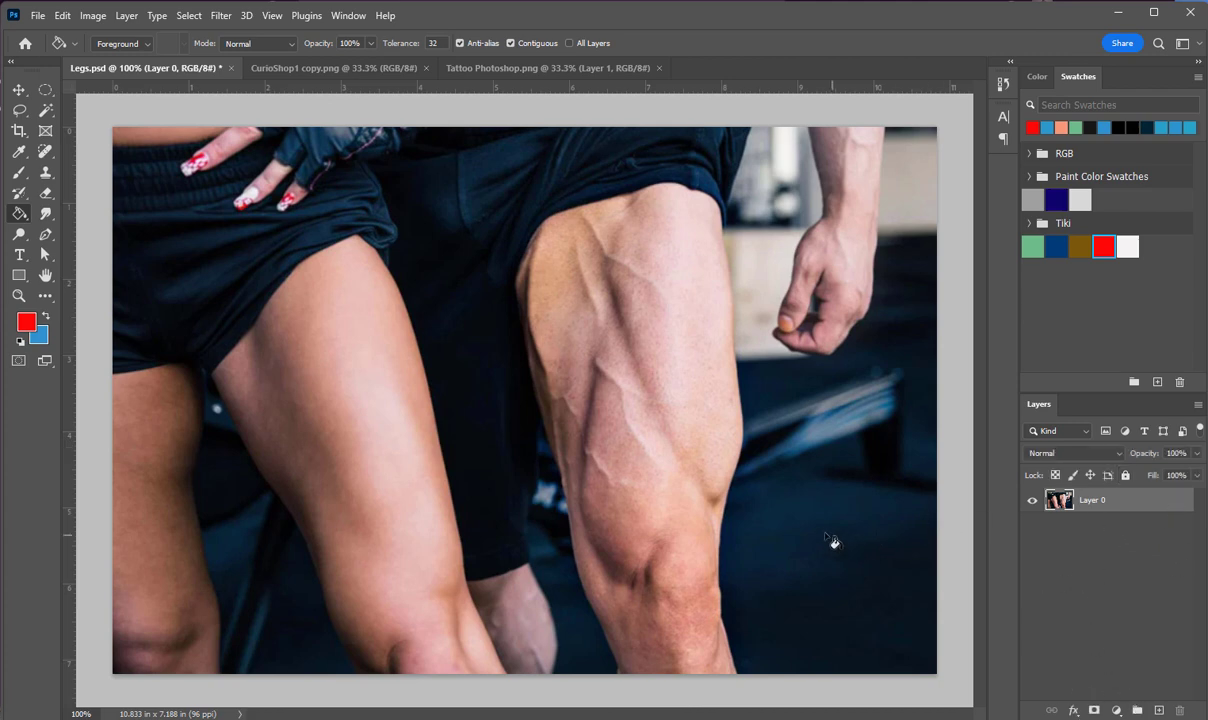
Step: Try red Paint Bucket fills on the skin of both front legs and undo all of them
{"action": "left_click", "coordinate": [313, 344]}
{"action": "left_click", "coordinate": [590, 398]}
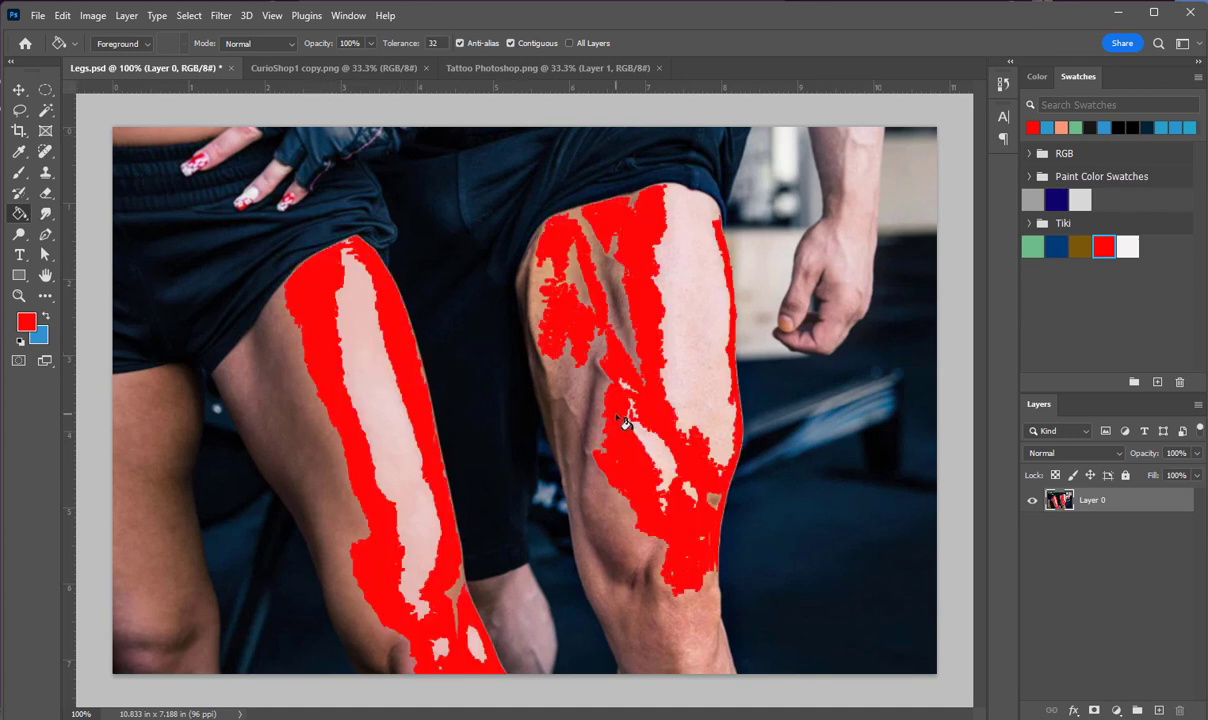
{"action": "left_click", "coordinate": [571, 463]}
{"action": "left_click", "coordinate": [634, 442]}
{"action": "key", "text": "ctrl+z"}
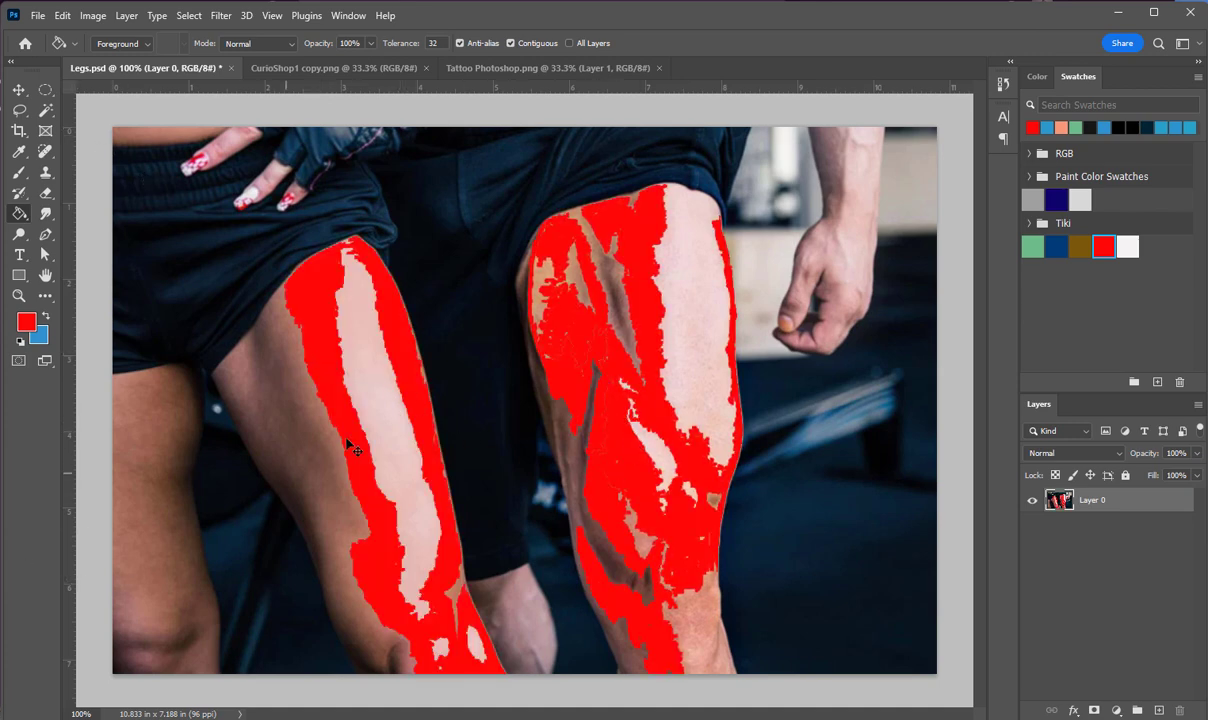
{"action": "key", "text": "ctrl+z"}
{"action": "key", "text": "ctrl+z"}
{"action": "key", "text": "ctrl+z"}
Step: Try a red zigzag brush stroke across both legs on Layer 0 and undo it
{"action": "key", "text": "b"}
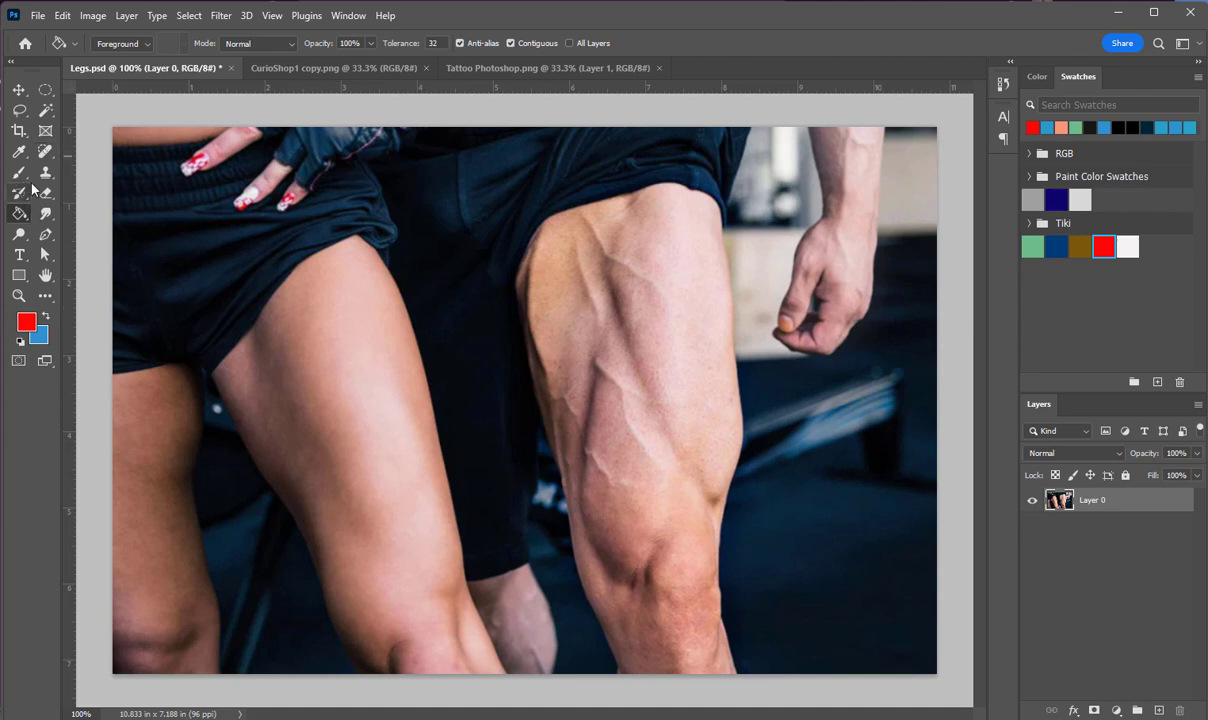
{"action": "mouse_move", "coordinate": [361, 369]}
{"action": "left_mouse_down"}
{"action": "mouse_move", "coordinate": [366, 447]}
{"action": "mouse_move", "coordinate": [715, 436]}
{"action": "mouse_move", "coordinate": [720, 487]}
{"action": "left_mouse_up"}
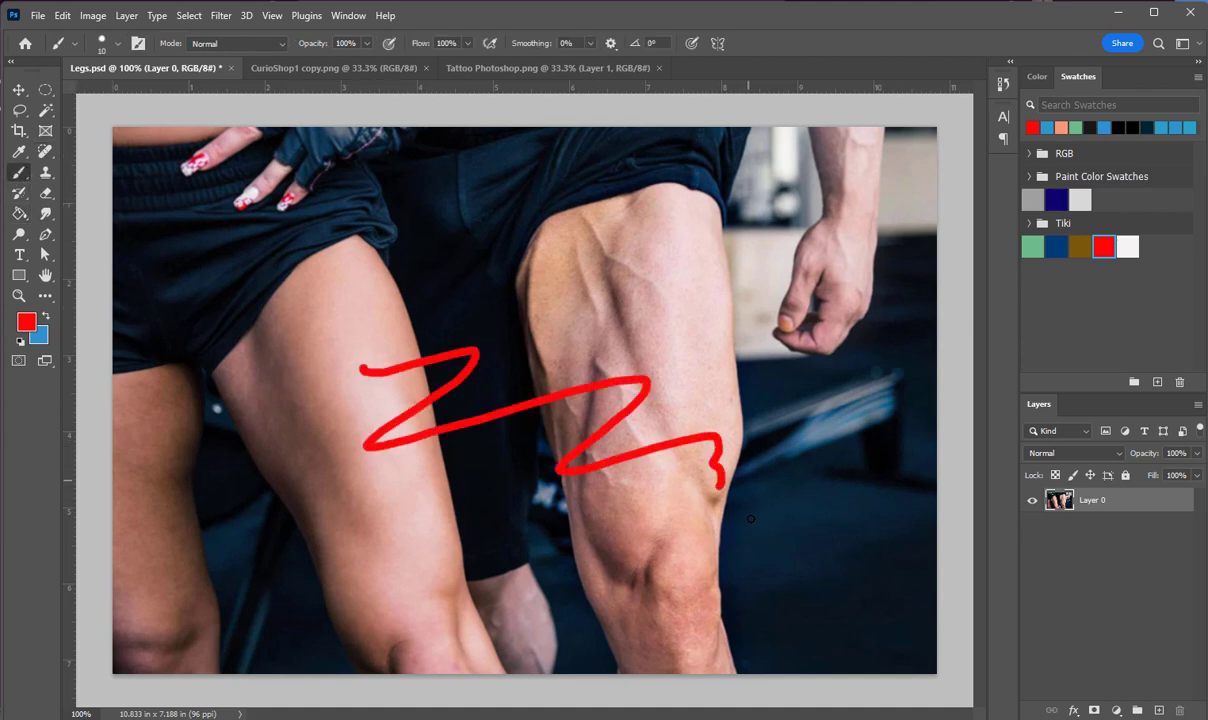
{"action": "key", "text": "ctrl+z"}
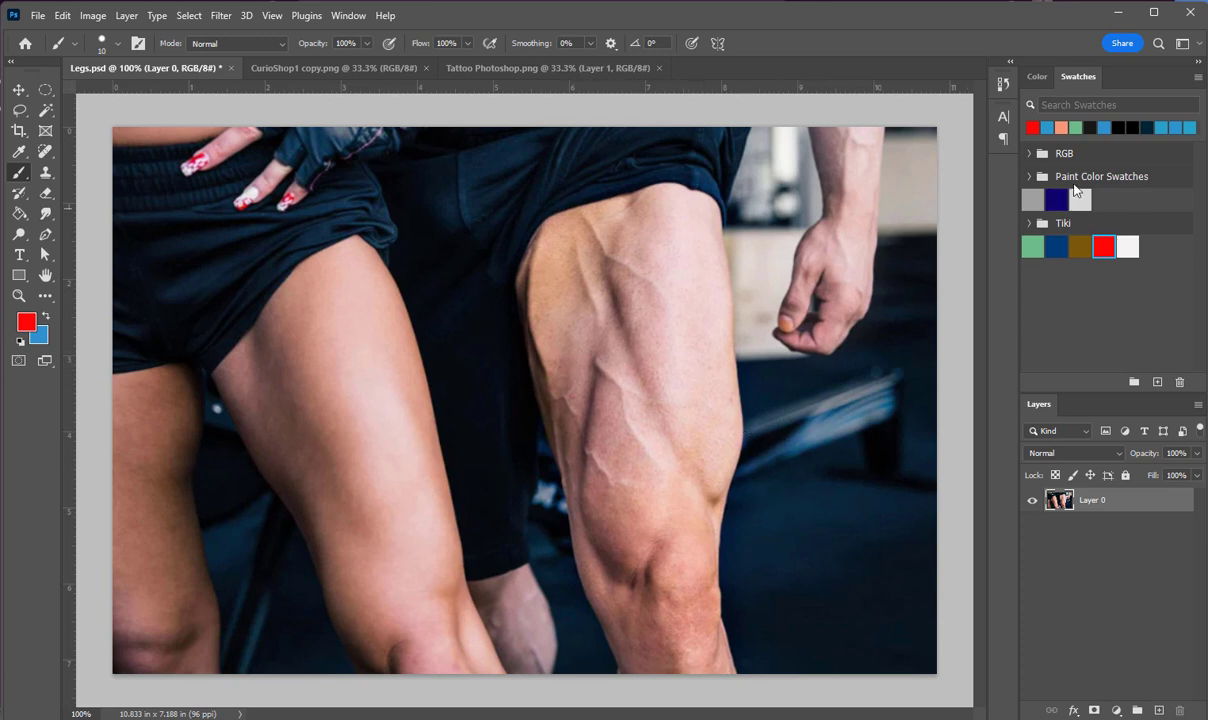
Step: Set the foreground colour to black and brush a smiley face on the man's thigh directly on Layer 0
{"action": "left_click", "coordinate": [1122, 127]}
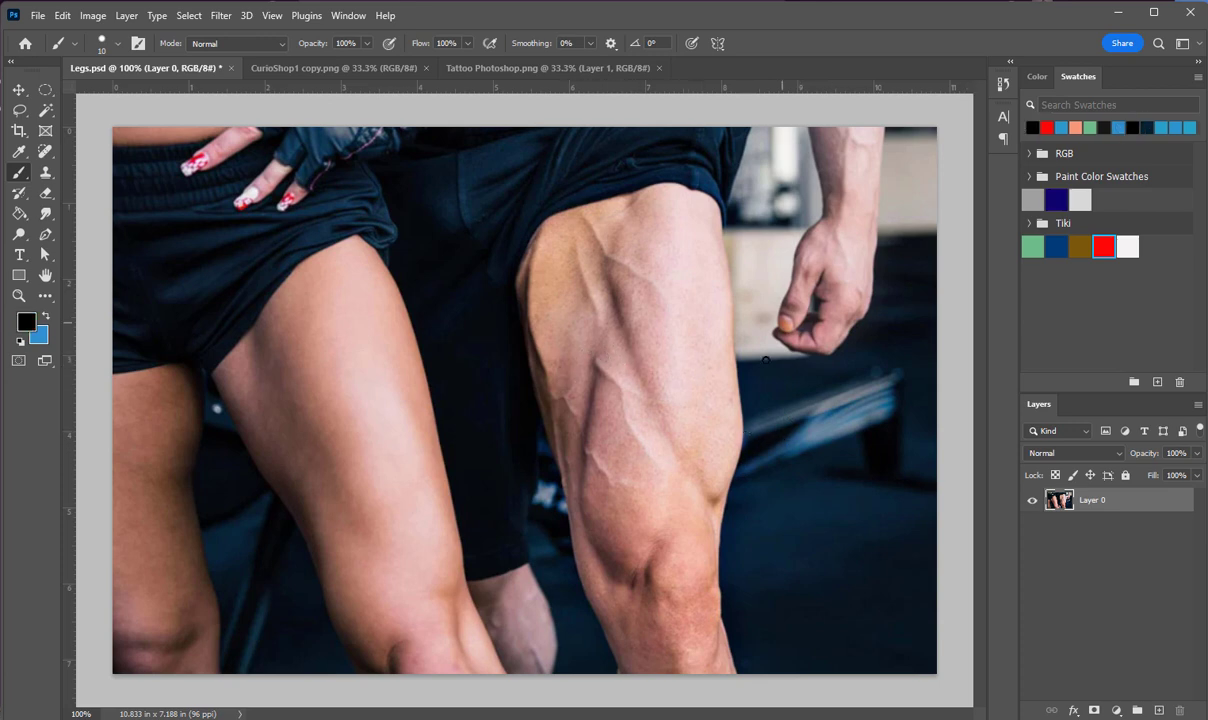
{"action": "left_click", "coordinate": [602, 373]}
{"action": "left_click", "coordinate": [694, 371]}
{"action": "mouse_move", "coordinate": [606, 405]}
{"action": "left_mouse_down"}
{"action": "mouse_move", "coordinate": [637, 439]}
{"action": "mouse_move", "coordinate": [697, 416]}
{"action": "left_mouse_up"}
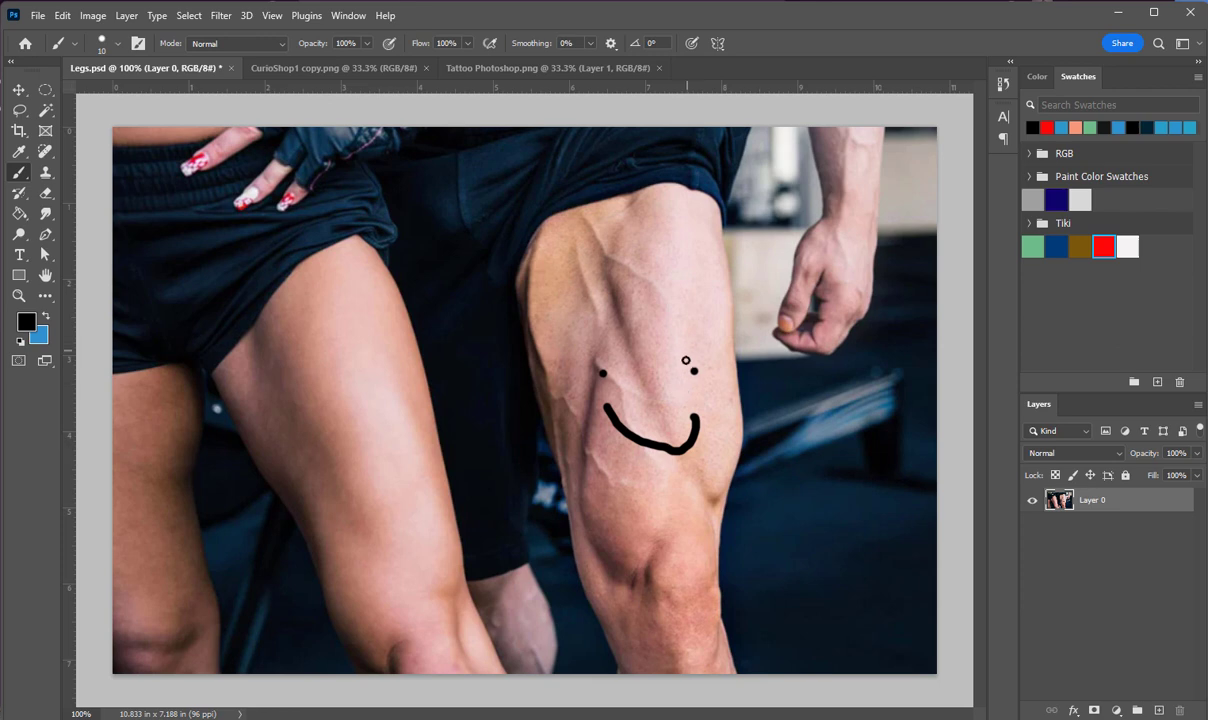
{"action": "left_click", "coordinate": [697, 374]}
{"action": "left_click", "coordinate": [604, 374]}
{"action": "left_click_drag", "start_coordinate": [646, 397], "coordinate": [666, 399]}
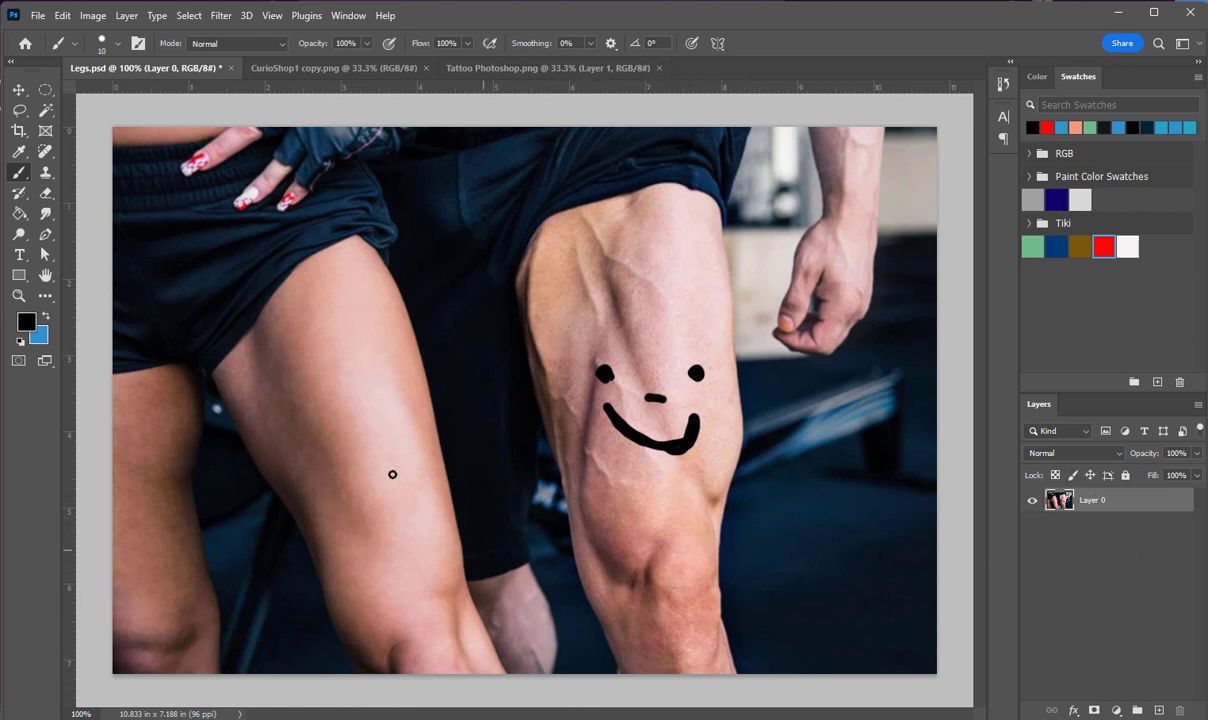
Step: Try moving the painted face on Layer 0, and undo the move and all the face strokes
{"action": "left_click", "coordinate": [19, 90]}
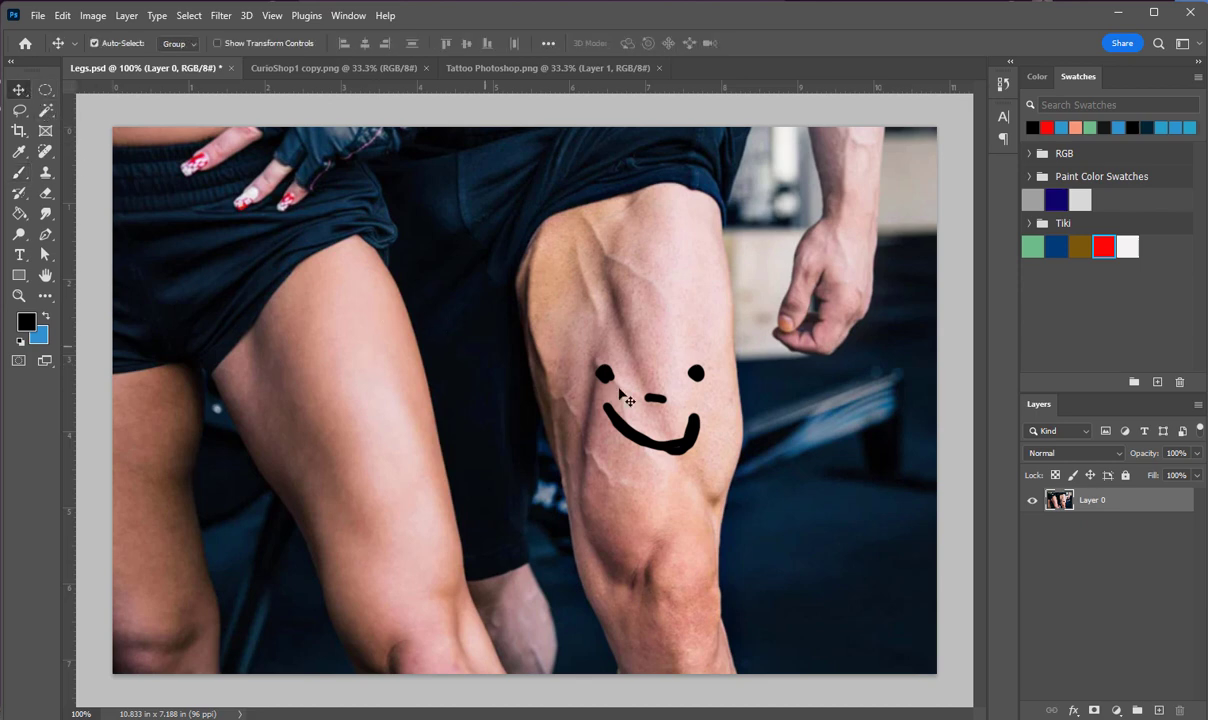
{"action": "left_click_drag", "start_coordinate": [696, 456], "coordinate": [651, 473]}
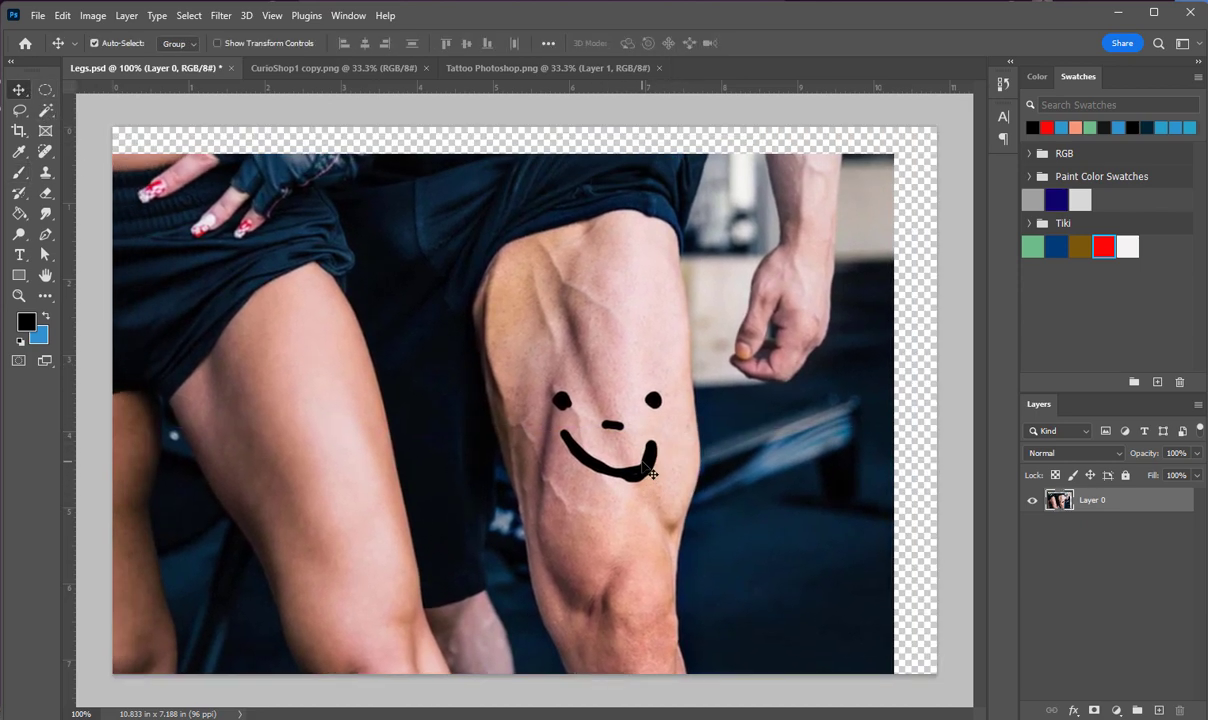
{"action": "key", "text": "ctrl+z"}
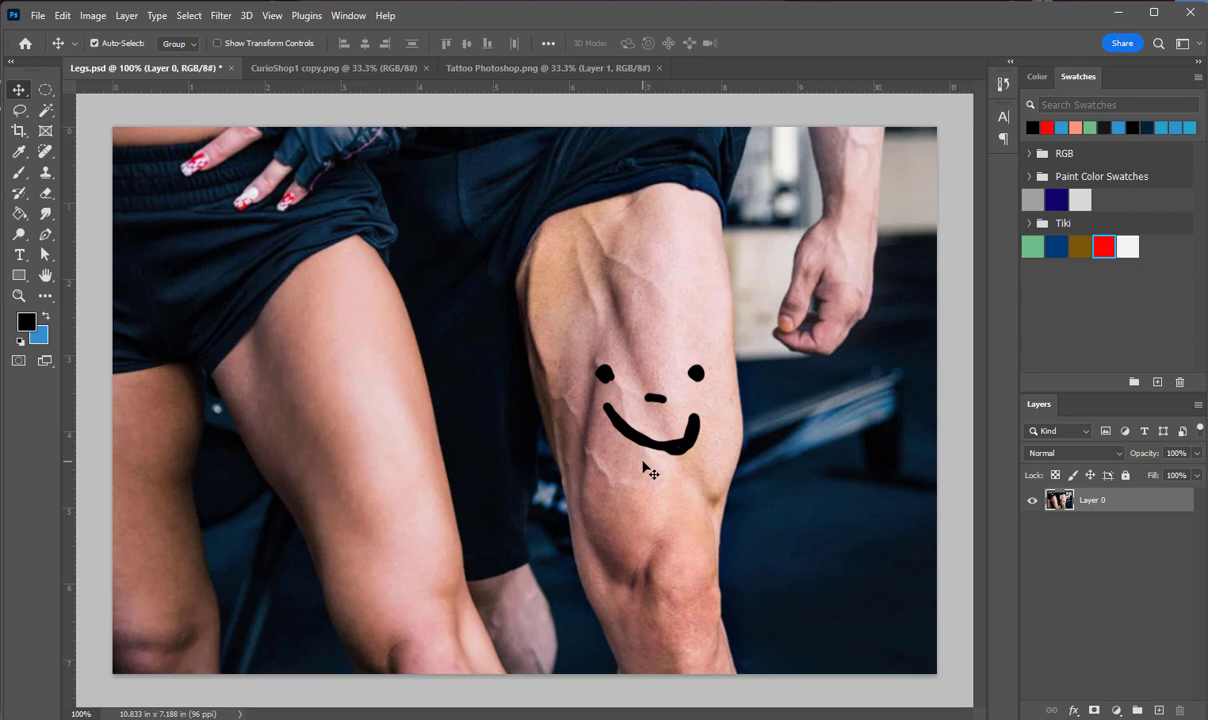
{"action": "key", "text": "ctrl+z"}
{"action": "key", "text": "ctrl+z"}
{"action": "key", "text": "ctrl+z"}
{"action": "key", "text": "ctrl+z"}
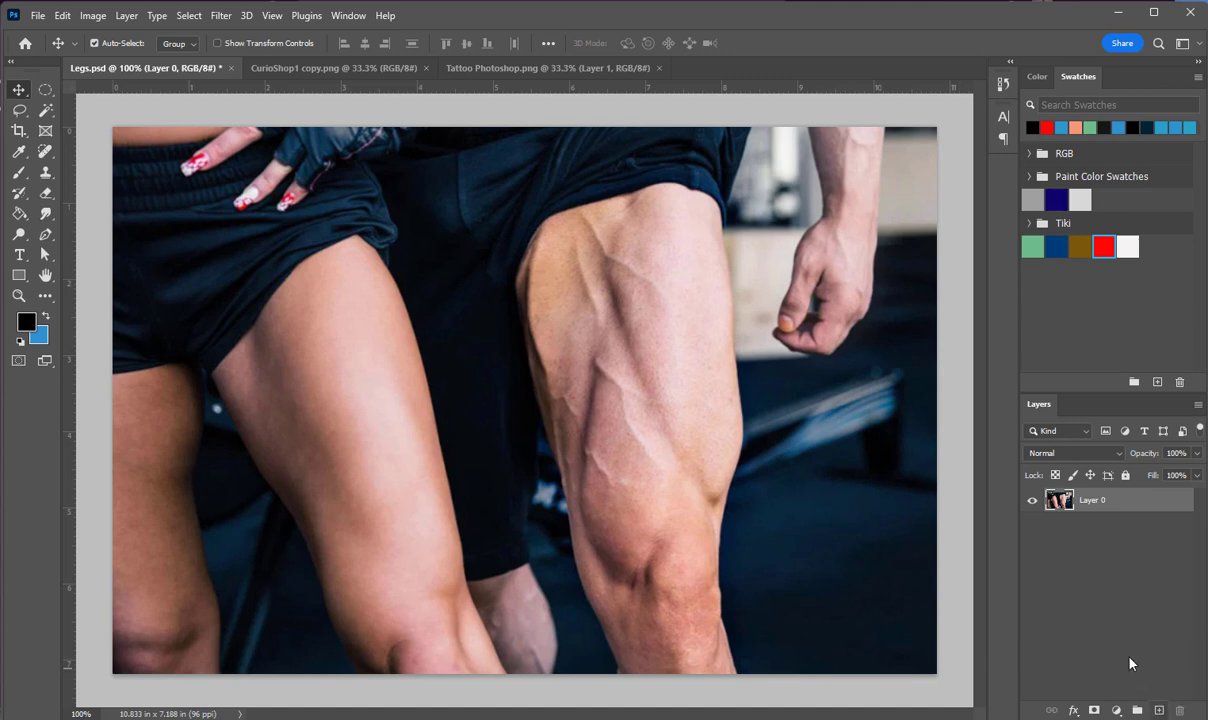
Step: Brush a black smiley face over the man's thigh on a new layer, and hide and reshow that layer
{"action": "left_click", "coordinate": [1159, 710]}
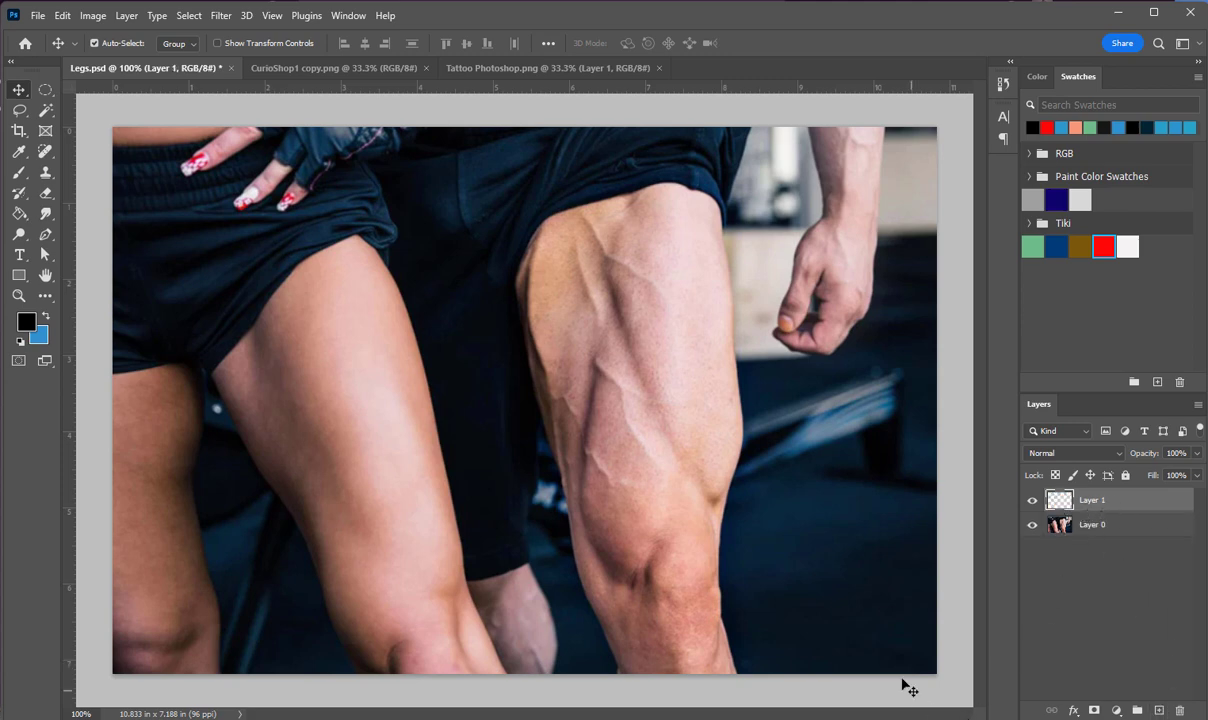
{"action": "left_click", "coordinate": [20, 174]}
{"action": "left_click_drag", "start_coordinate": [626, 386], "coordinate": [620, 382]}
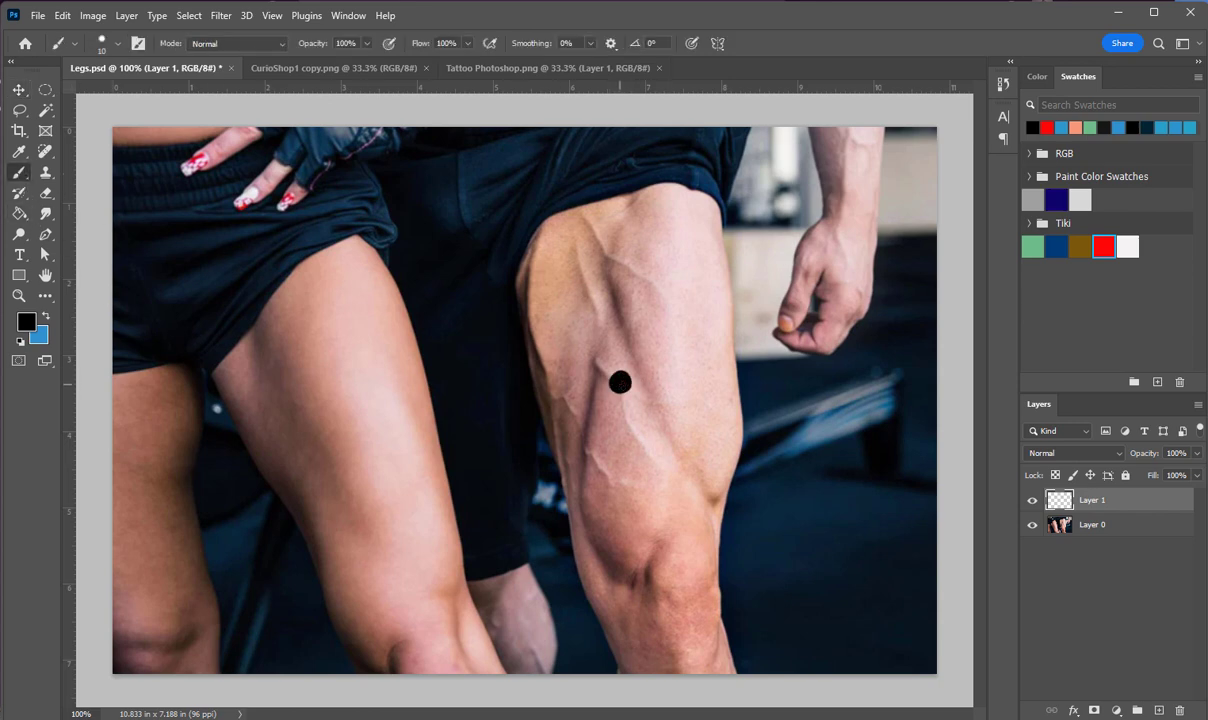
{"action": "left_click", "coordinate": [675, 385]}
{"action": "mouse_move", "coordinate": [609, 428]}
{"action": "left_mouse_down"}
{"action": "mouse_move", "coordinate": [622, 456]}
{"action": "mouse_move", "coordinate": [684, 461]}
{"action": "mouse_move", "coordinate": [693, 446]}
{"action": "mouse_move", "coordinate": [658, 424]}
{"action": "left_mouse_up"}
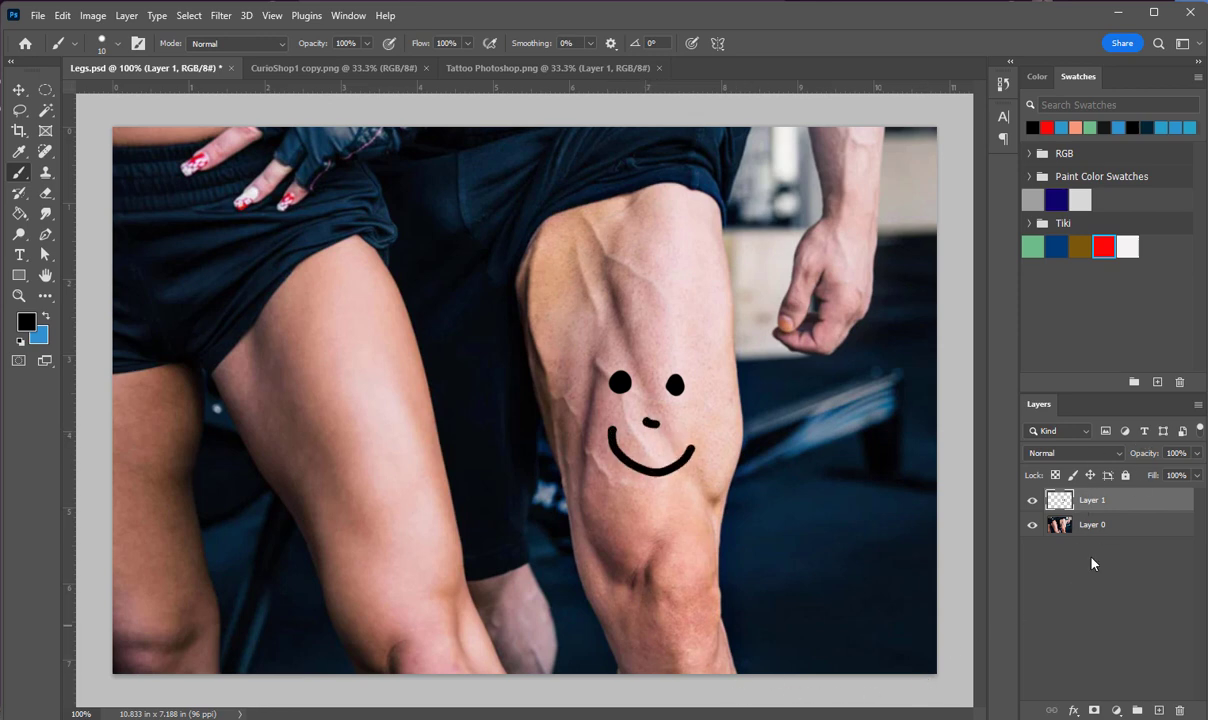
{"action": "left_click", "coordinate": [1031, 500]}
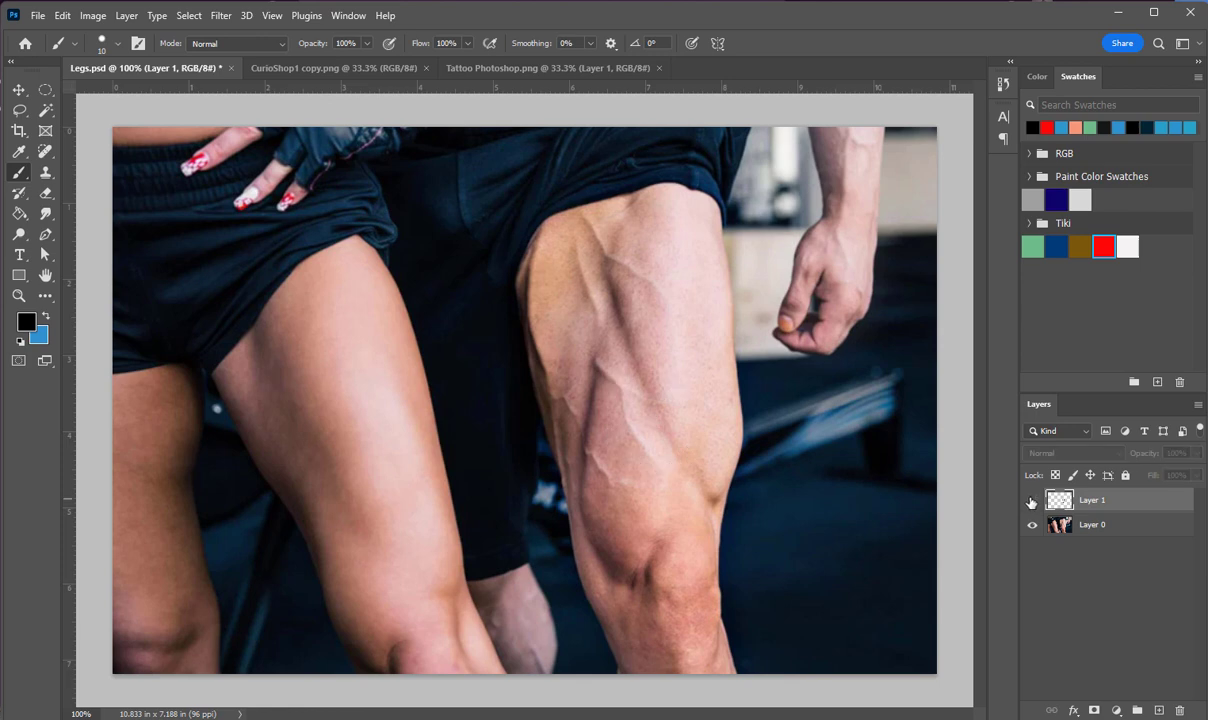
{"action": "left_click", "coordinate": [1031, 500]}
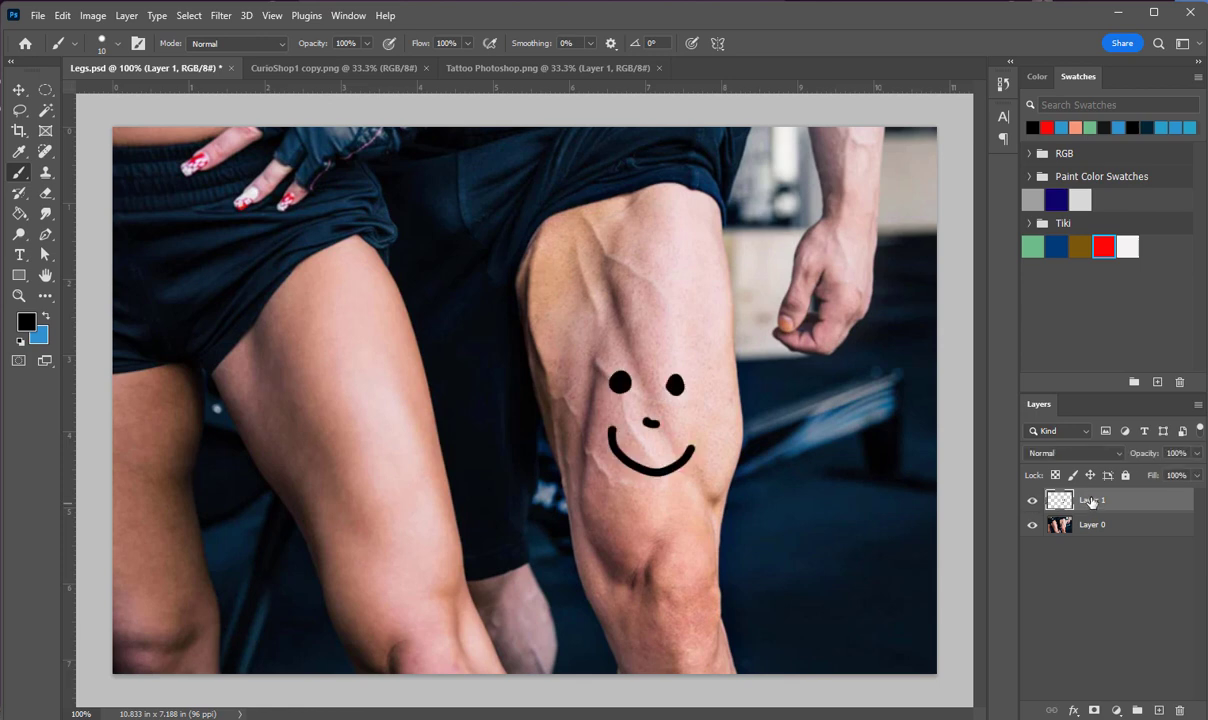
Step: Move the smiley face onto the woman's thigh and rotate it about -9° with Free Transform, scaled to about 99%
{"action": "key", "text": "ctrl+t"}
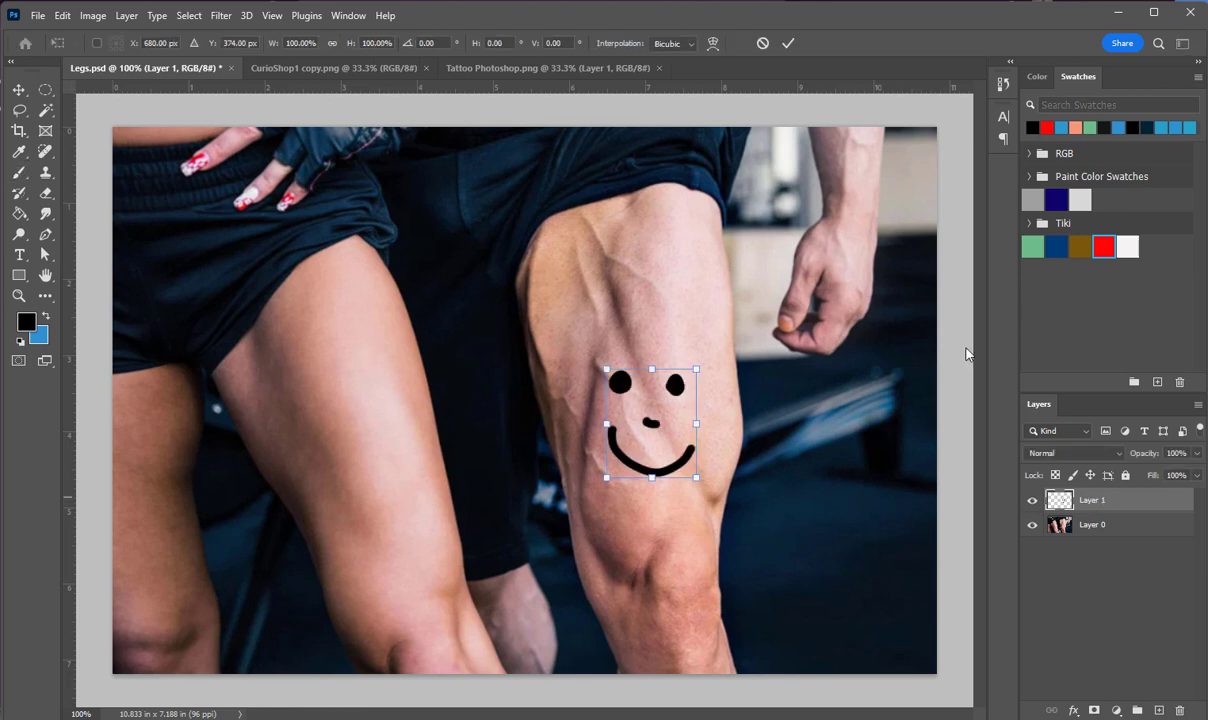
{"action": "left_click", "coordinate": [19, 90]}
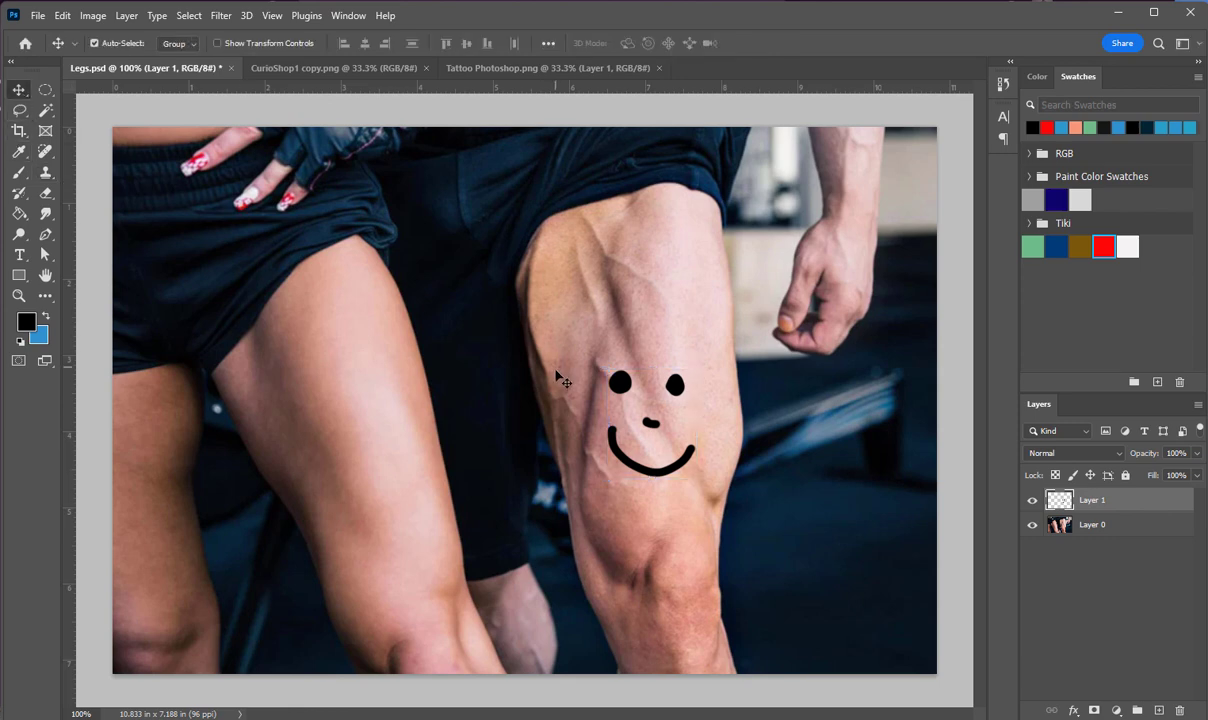
{"action": "left_click_drag", "start_coordinate": [620, 390], "coordinate": [308, 382]}
{"action": "key", "text": "ctrl+t"}
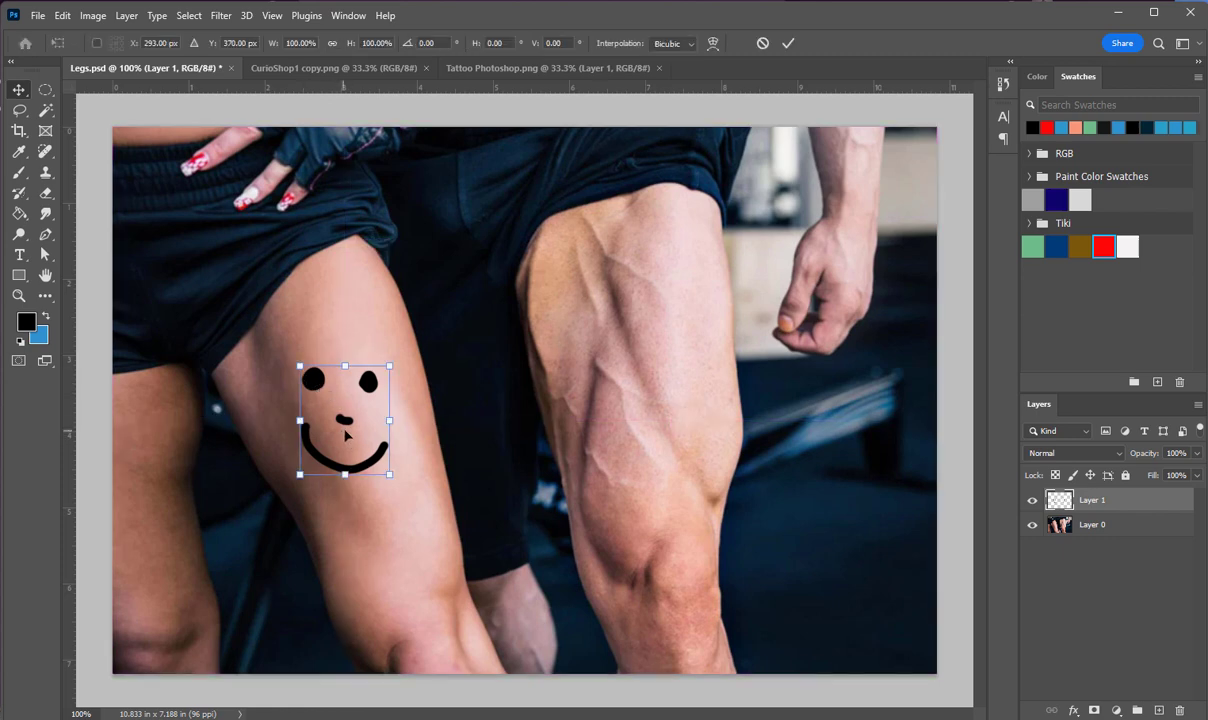
{"action": "mouse_move", "coordinate": [386, 477]}
{"action": "left_mouse_down"}
{"action": "mouse_move", "coordinate": [578, 700]}
{"action": "mouse_move", "coordinate": [390, 473]}
{"action": "left_mouse_up"}
{"action": "left_click_drag", "start_coordinate": [420, 363], "coordinate": [403, 284]}
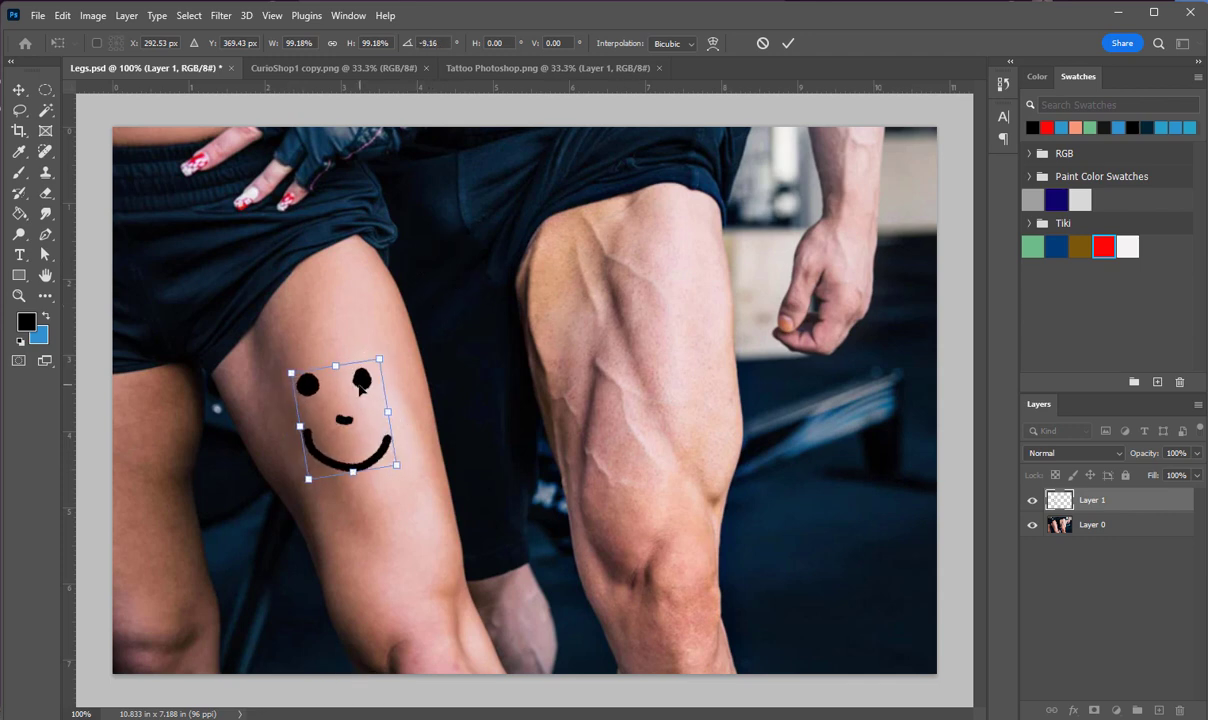
{"action": "key", "text": "Return"}
{"action": "left_click_drag", "start_coordinate": [346, 360], "coordinate": [352, 367]}
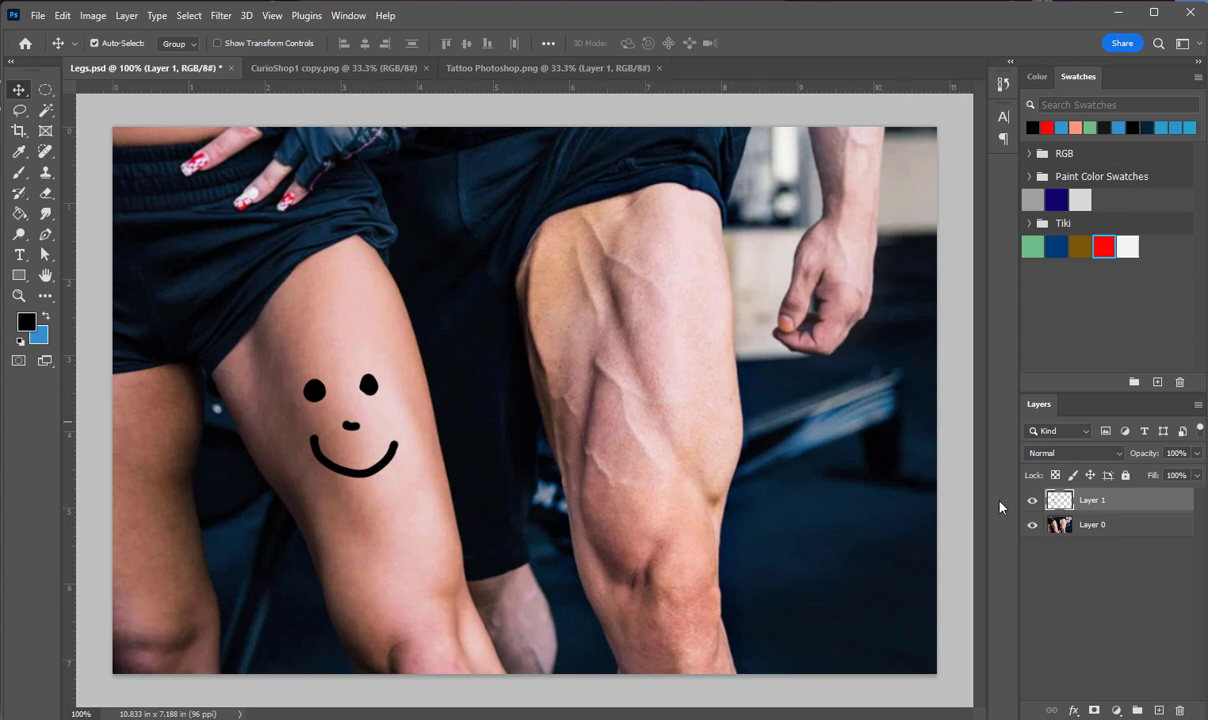
Step: Move the smiley face back onto the upper part of the man's thigh
{"action": "left_click", "coordinate": [1100, 580]}
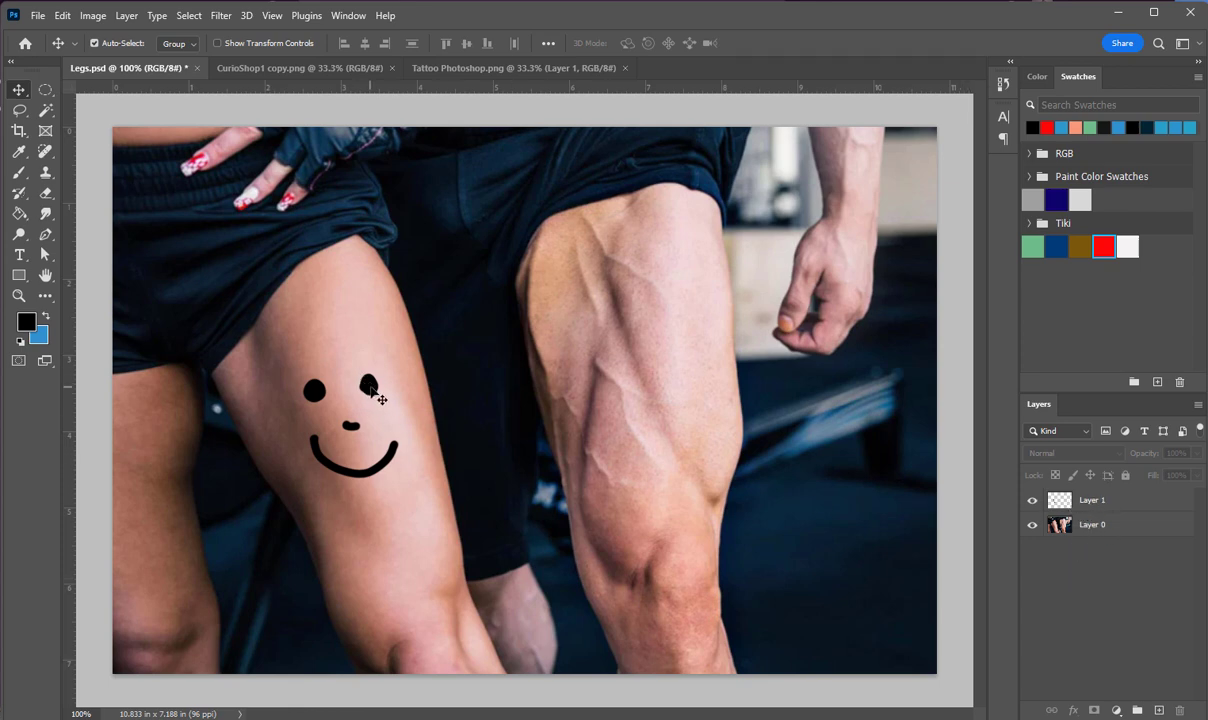
{"action": "left_click_drag", "start_coordinate": [370, 387], "coordinate": [671, 334]}
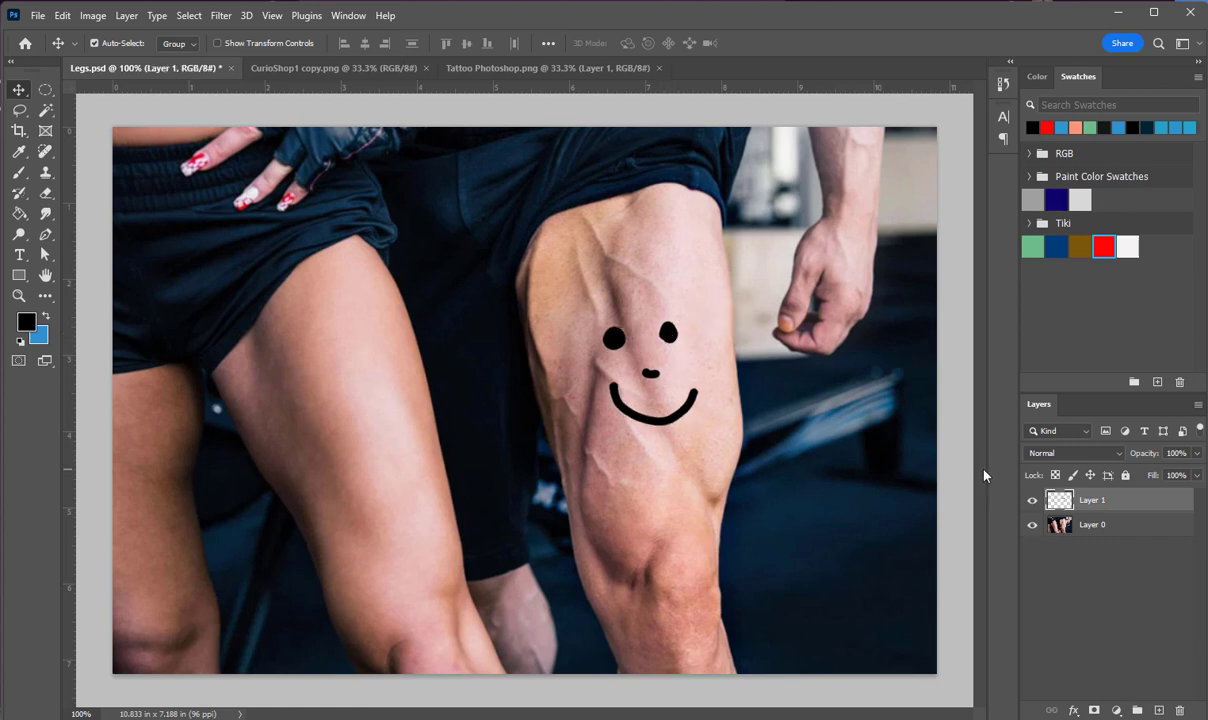
Step: Duplicate Layer 1 as Layer 1 copy and place the copied face on the woman's thigh, level with the original
{"action": "right_click", "coordinate": [1124, 508]}
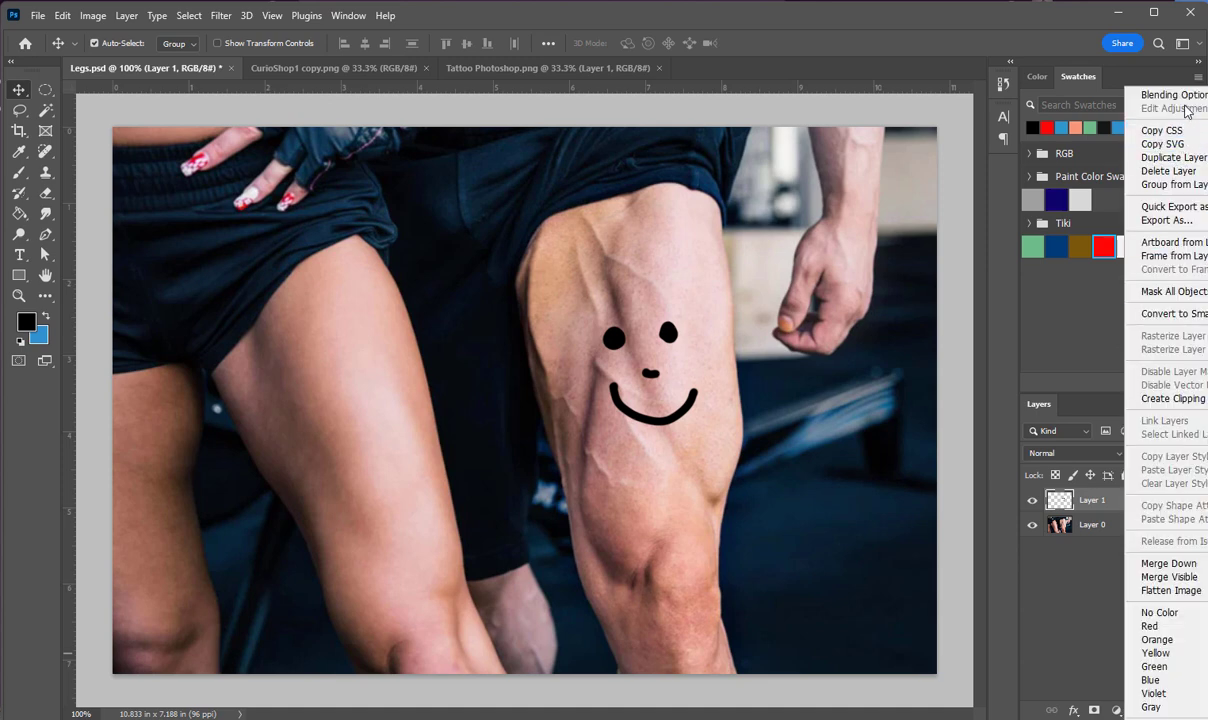
{"action": "left_click", "coordinate": [1174, 158]}
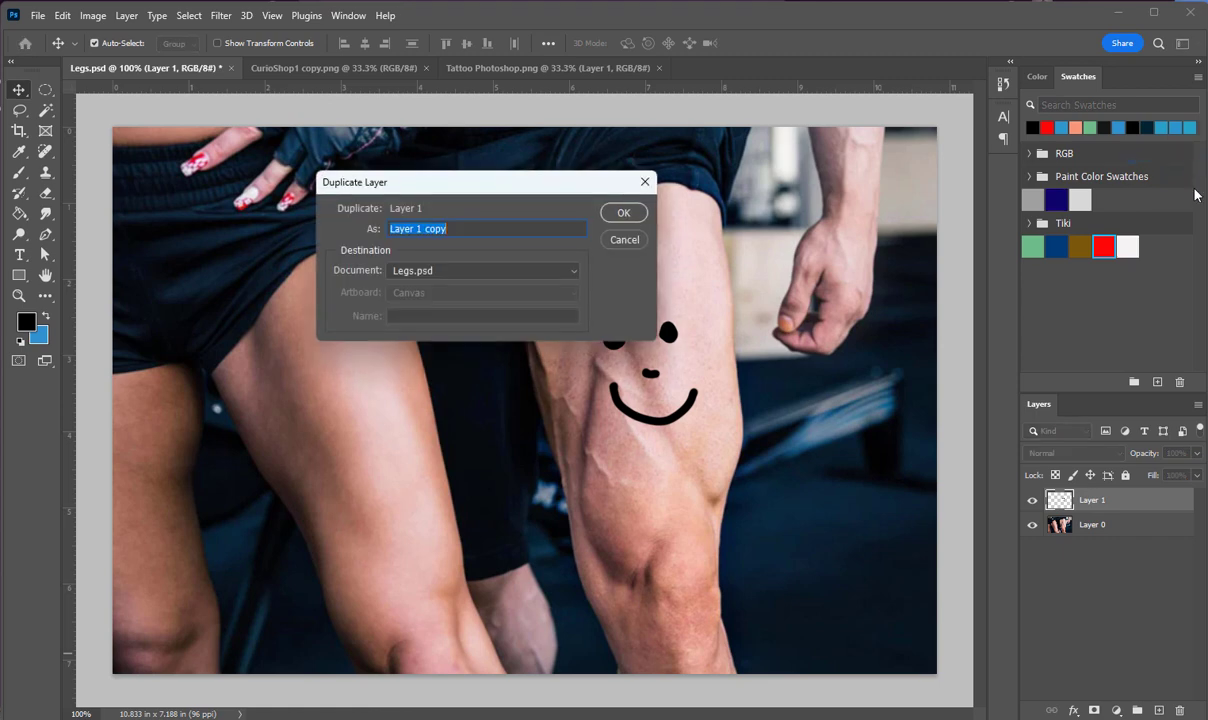
{"action": "left_click", "coordinate": [619, 216]}
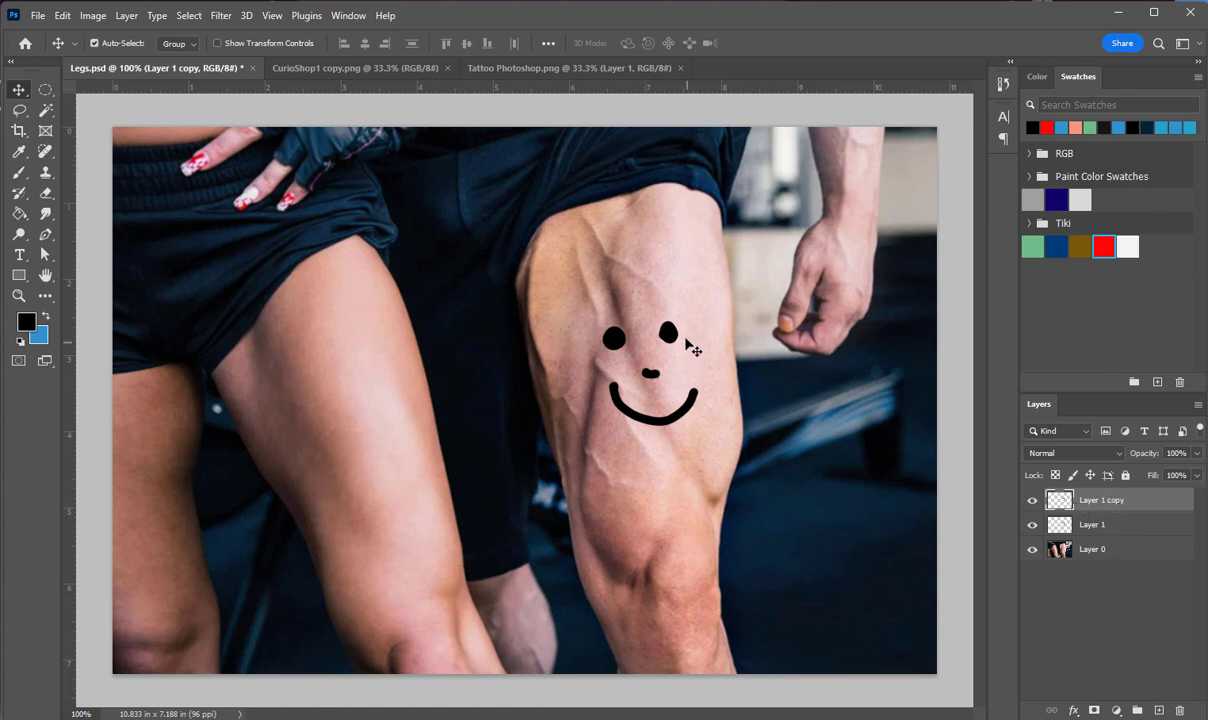
{"action": "left_click_drag", "start_coordinate": [660, 339], "coordinate": [378, 337]}
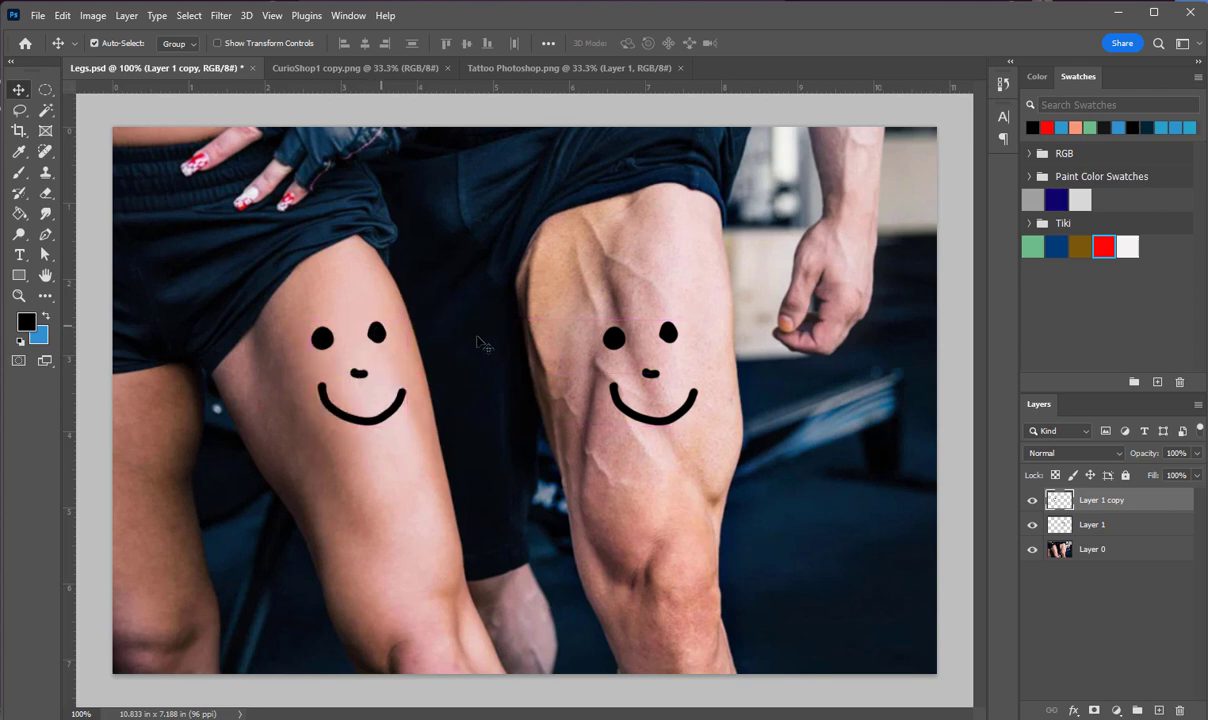
{"action": "left_click_drag", "start_coordinate": [619, 349], "coordinate": [612, 338]}
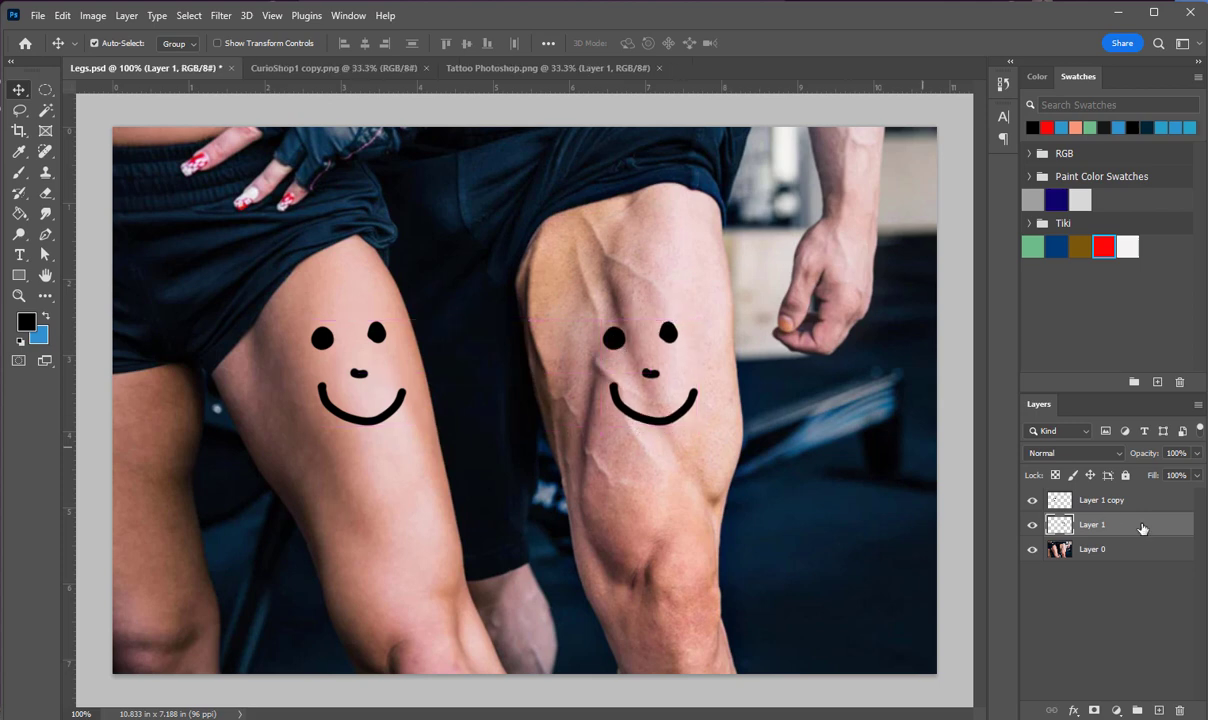
Step: Lock all attributes of the Layer 0 photo layer
{"action": "left_click", "coordinate": [1133, 566]}
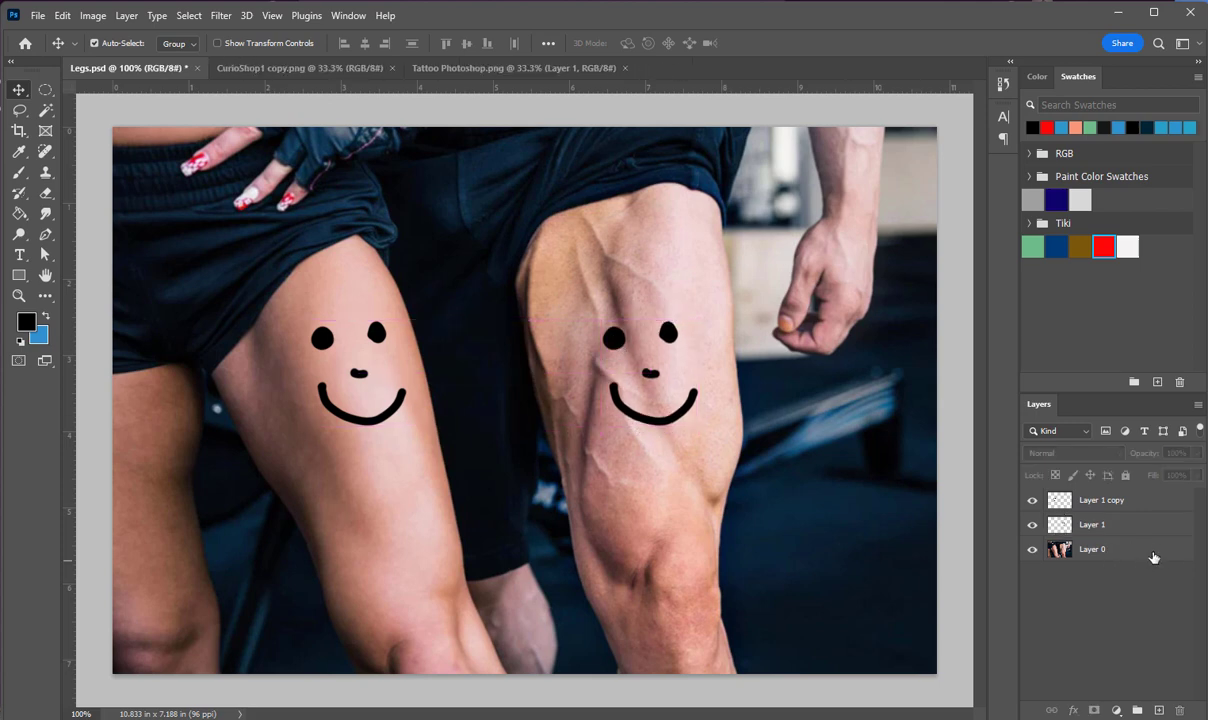
{"action": "left_click", "coordinate": [1152, 557]}
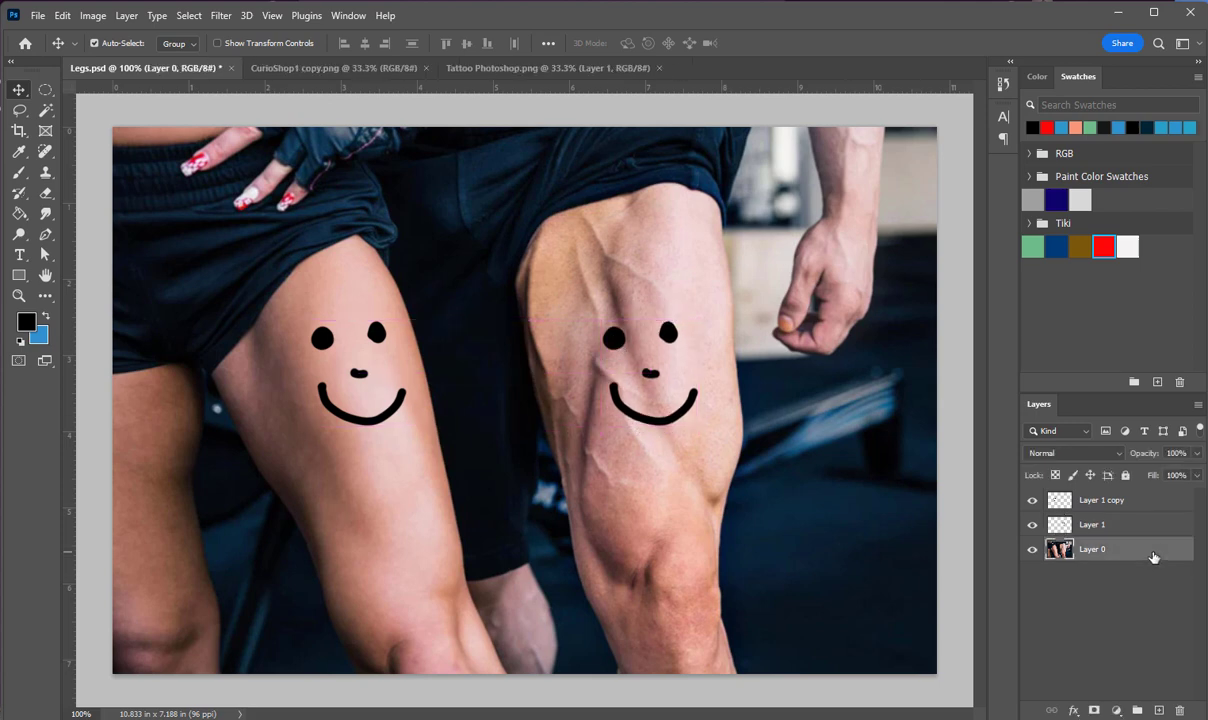
{"action": "left_click", "coordinate": [1125, 476]}
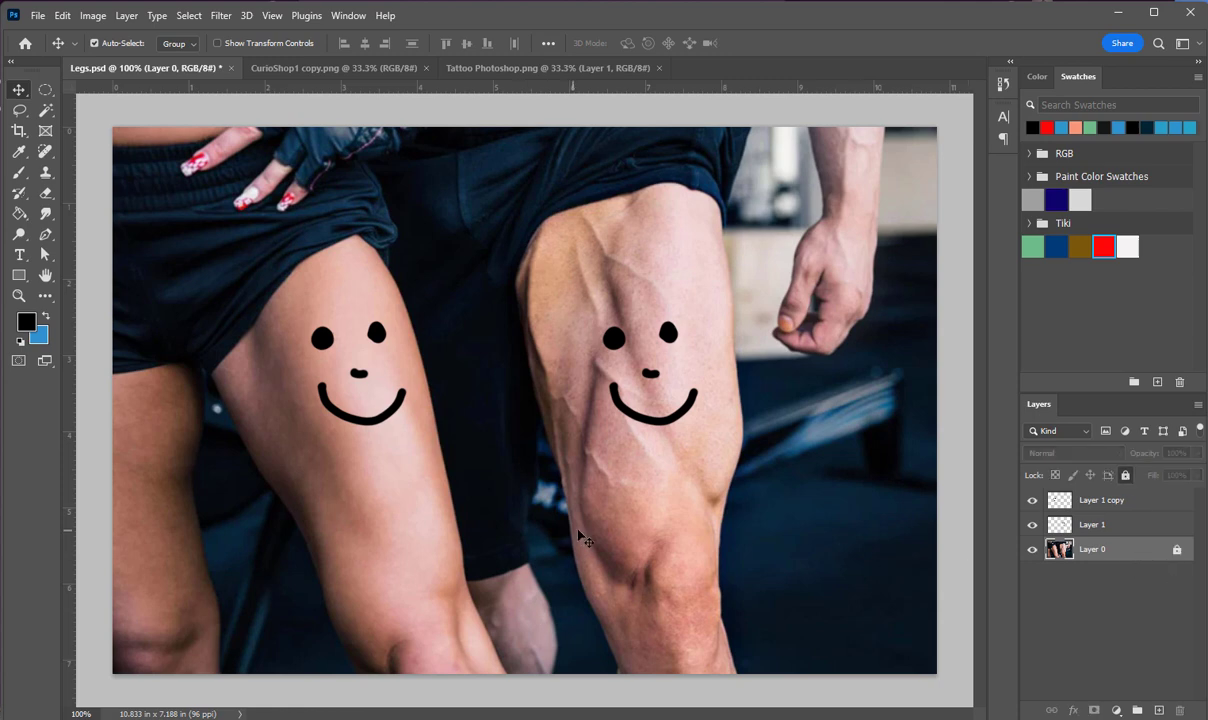
Step: Try to move the locked leg photo, and shift the smiley face on the man's thigh slightly upward
{"action": "left_click_drag", "start_coordinate": [581, 531], "coordinate": [621, 547]}
{"action": "left_click_drag", "start_coordinate": [715, 519], "coordinate": [719, 532]}
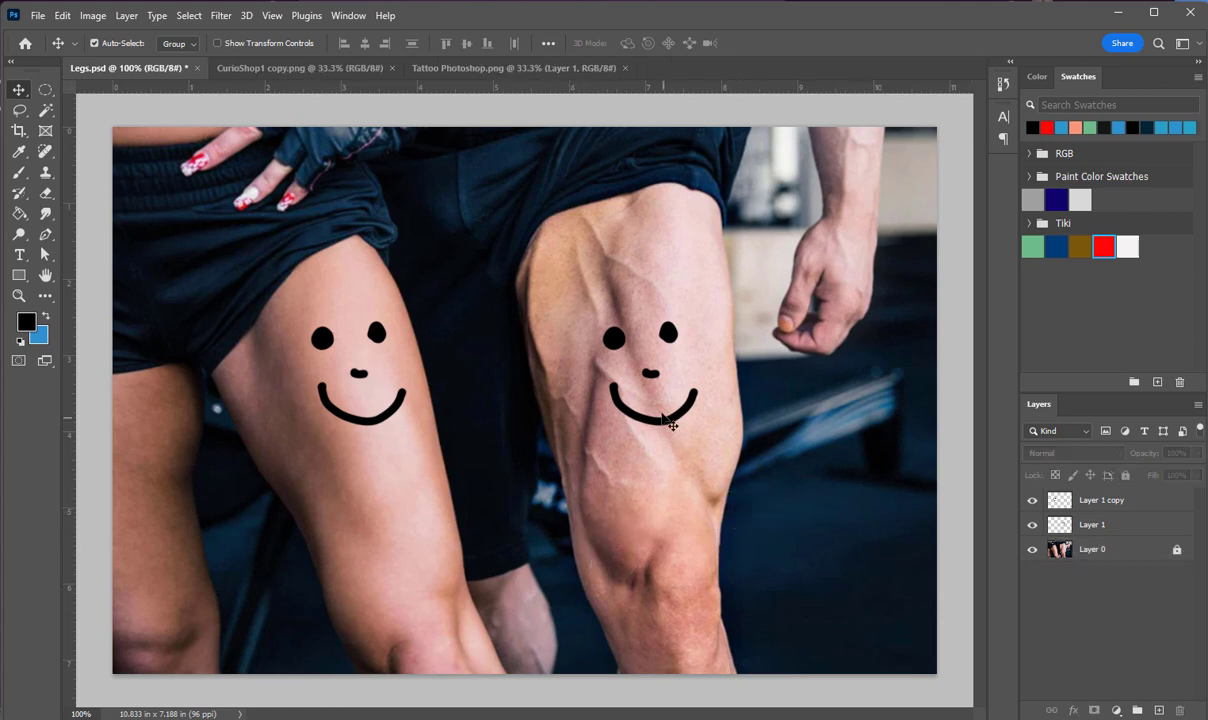
{"action": "mouse_move", "coordinate": [660, 416]}
{"action": "left_mouse_down"}
{"action": "mouse_move", "coordinate": [671, 434]}
{"action": "mouse_move", "coordinate": [682, 423]}
{"action": "mouse_move", "coordinate": [688, 499]}
{"action": "mouse_move", "coordinate": [688, 365]}
{"action": "mouse_move", "coordinate": [676, 398]}
{"action": "left_mouse_up"}
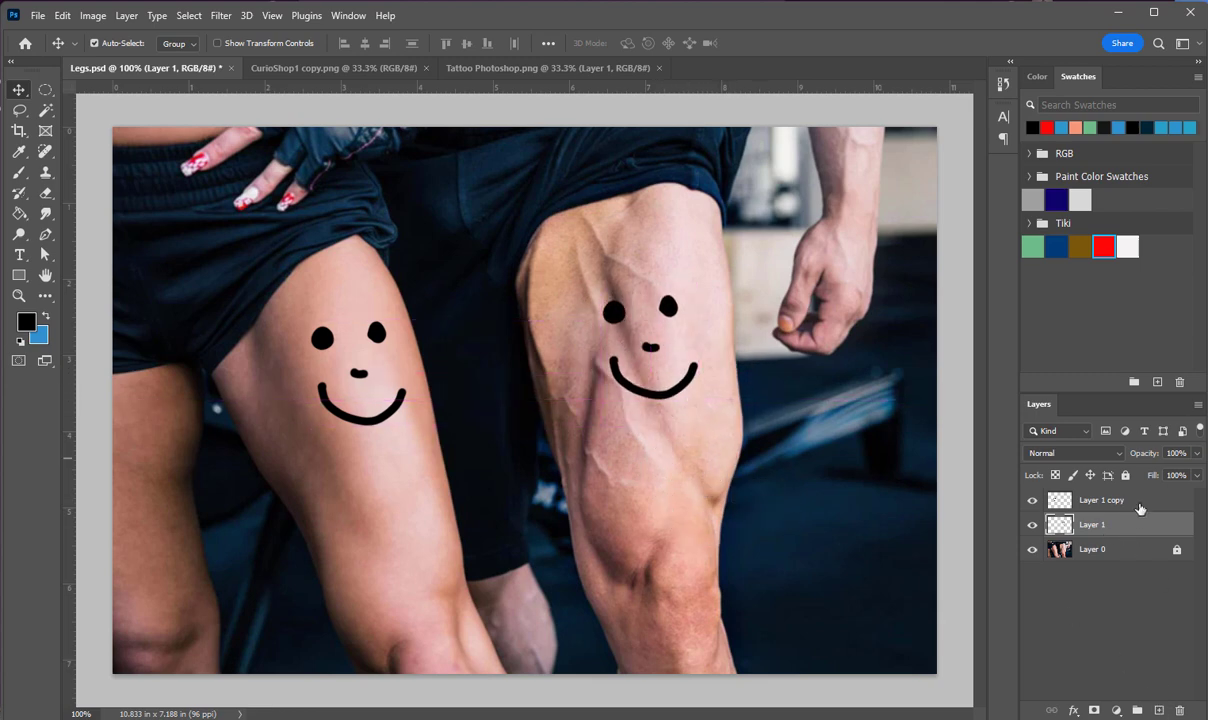
Step: Add four new blank layers above Layer 1 copy
{"action": "left_click", "coordinate": [1085, 499]}
{"action": "left_click", "coordinate": [1160, 711]}
{"action": "left_click", "coordinate": [1160, 711]}
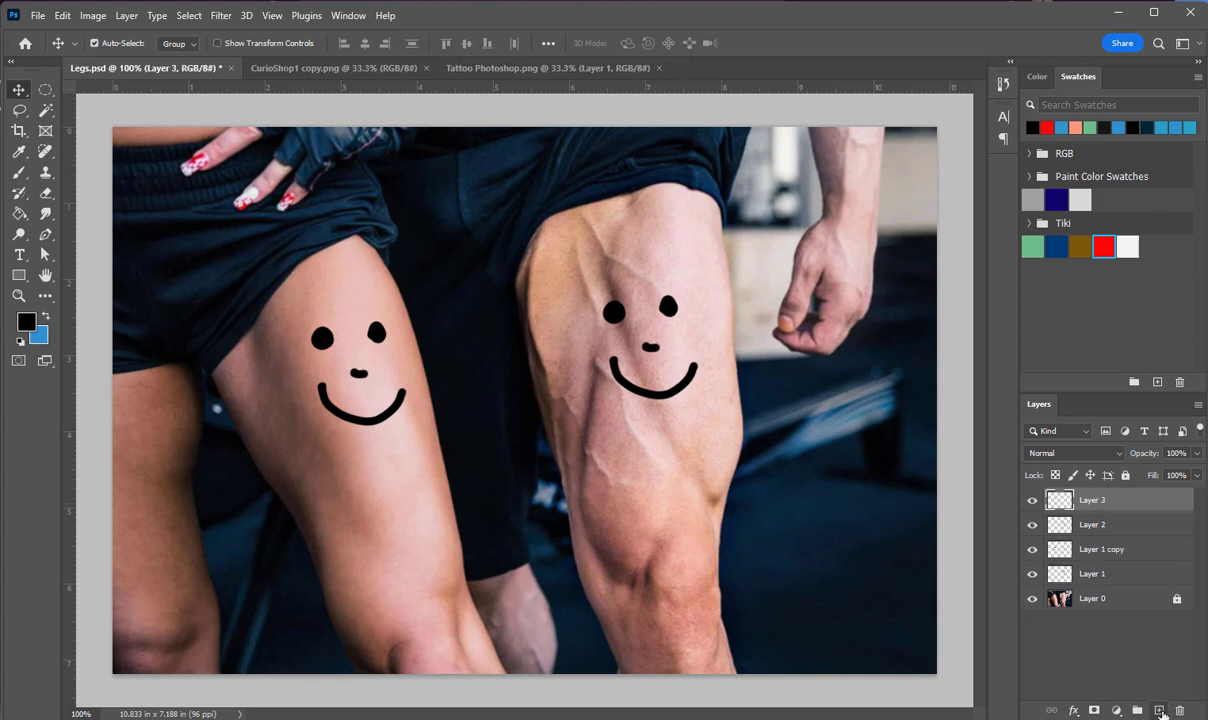
{"action": "left_click", "coordinate": [1160, 711]}
{"action": "left_click", "coordinate": [1160, 711]}
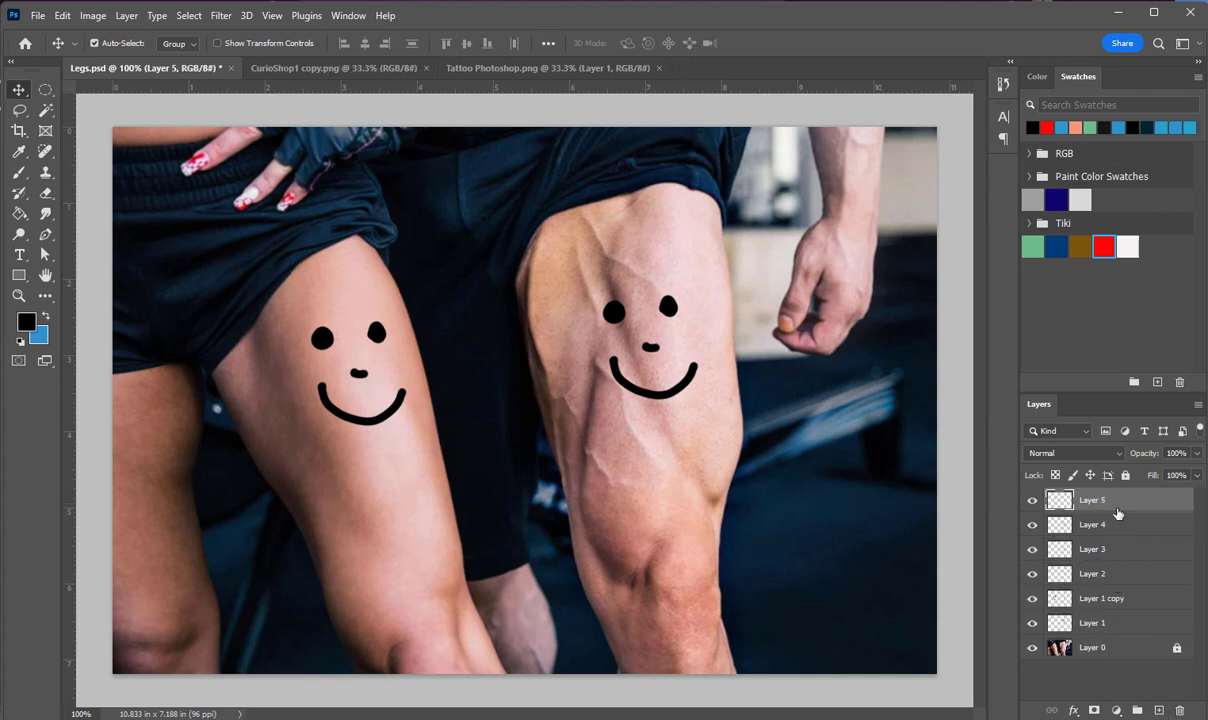
Step: On Layer 2, undo a trial black stroke and brush a red looping scribble below the man's smiley face
{"action": "left_click", "coordinate": [1114, 578]}
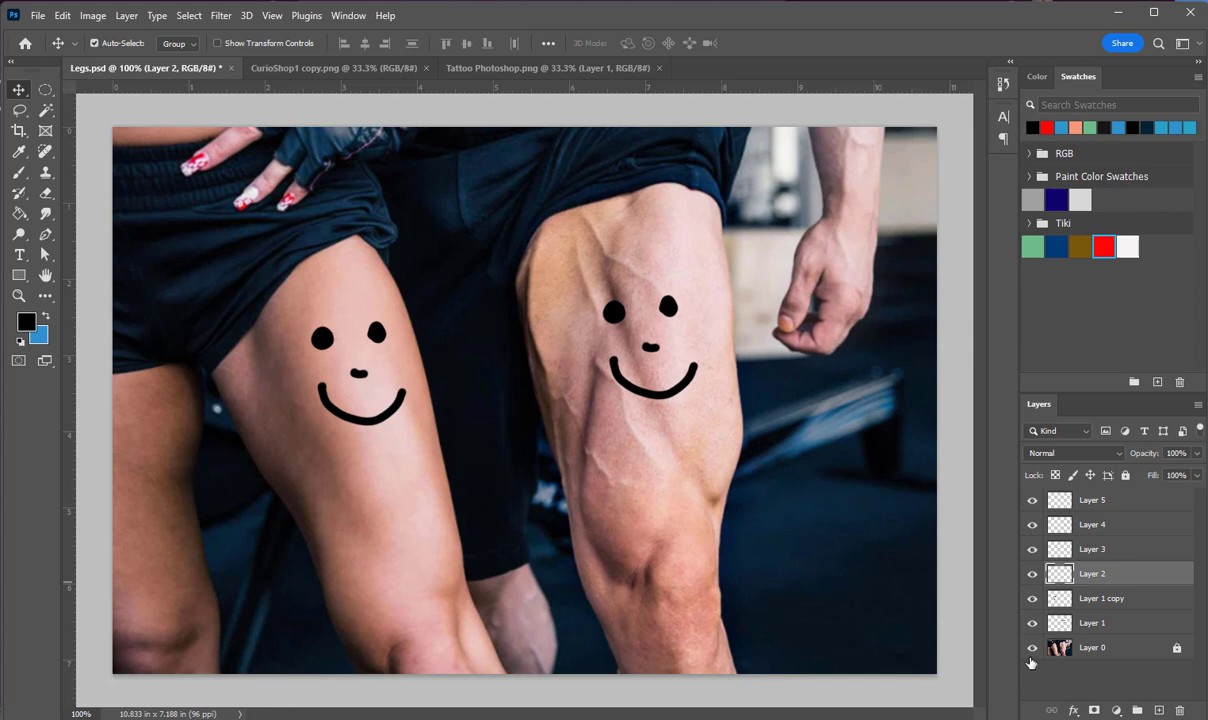
{"action": "left_click", "coordinate": [19, 174]}
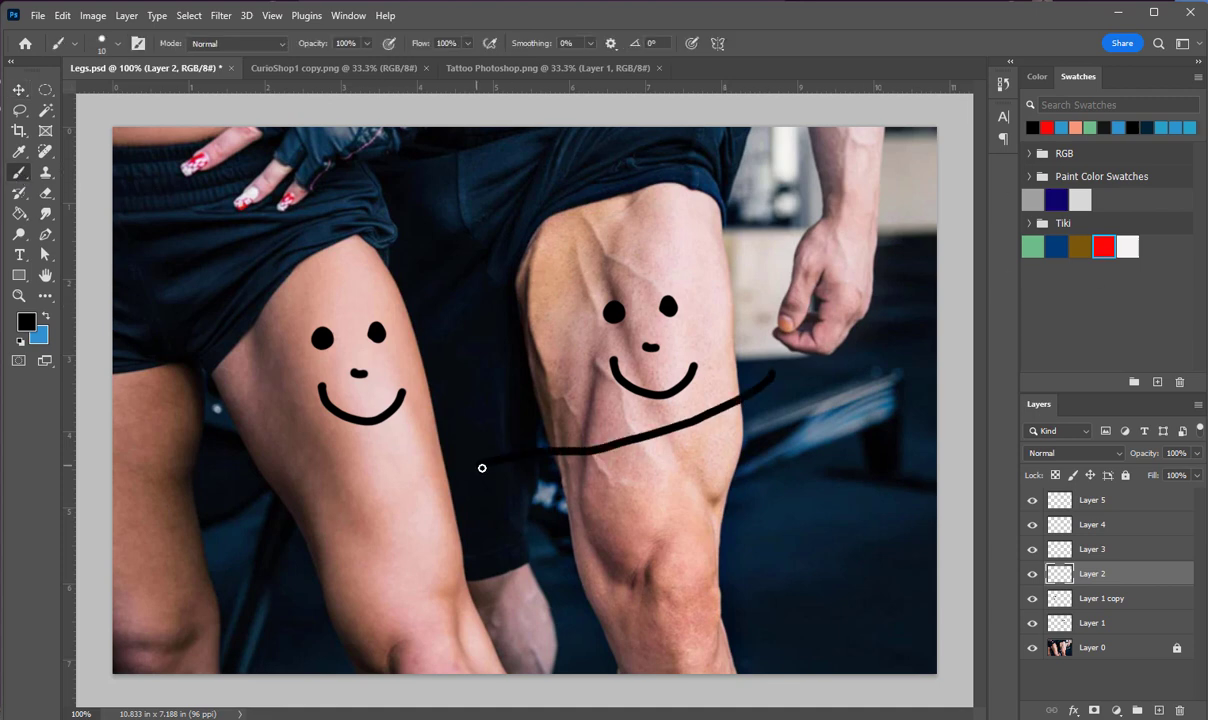
{"action": "key", "text": "ctrl+z"}
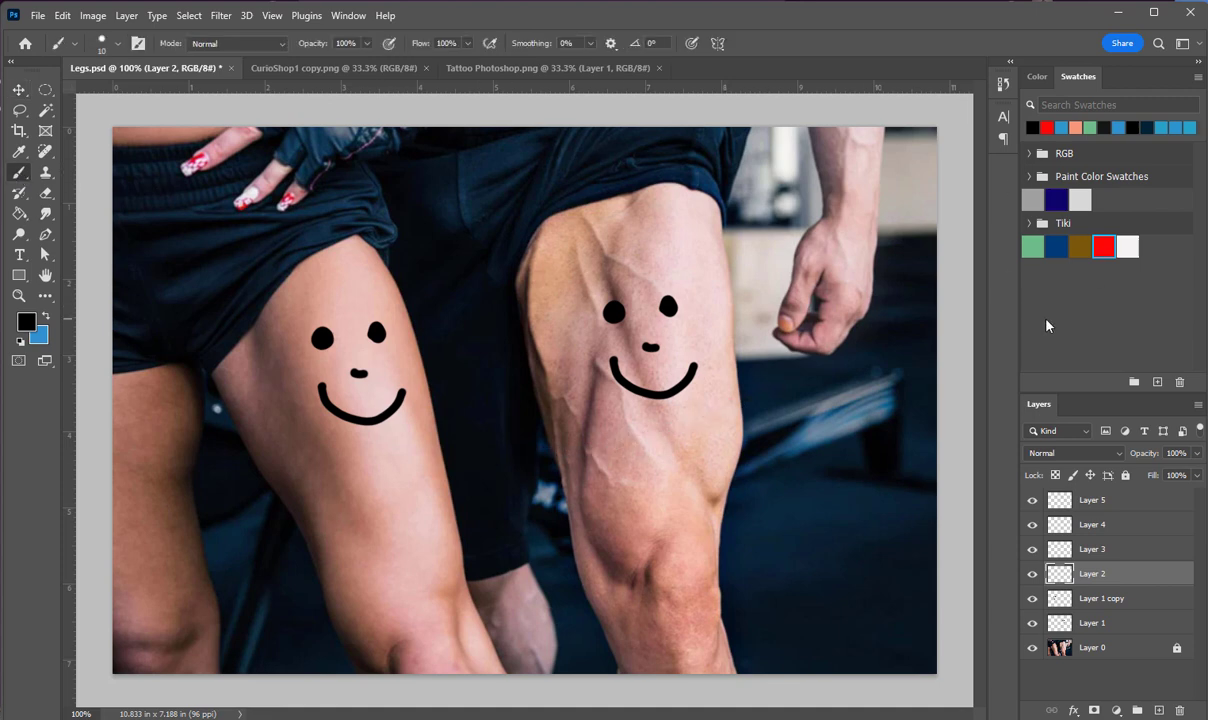
{"action": "left_click", "coordinate": [1104, 246]}
{"action": "mouse_move", "coordinate": [671, 462]}
{"action": "left_mouse_down"}
{"action": "mouse_move", "coordinate": [676, 500]}
{"action": "mouse_move", "coordinate": [655, 478]}
{"action": "mouse_move", "coordinate": [700, 470]}
{"action": "left_mouse_up"}
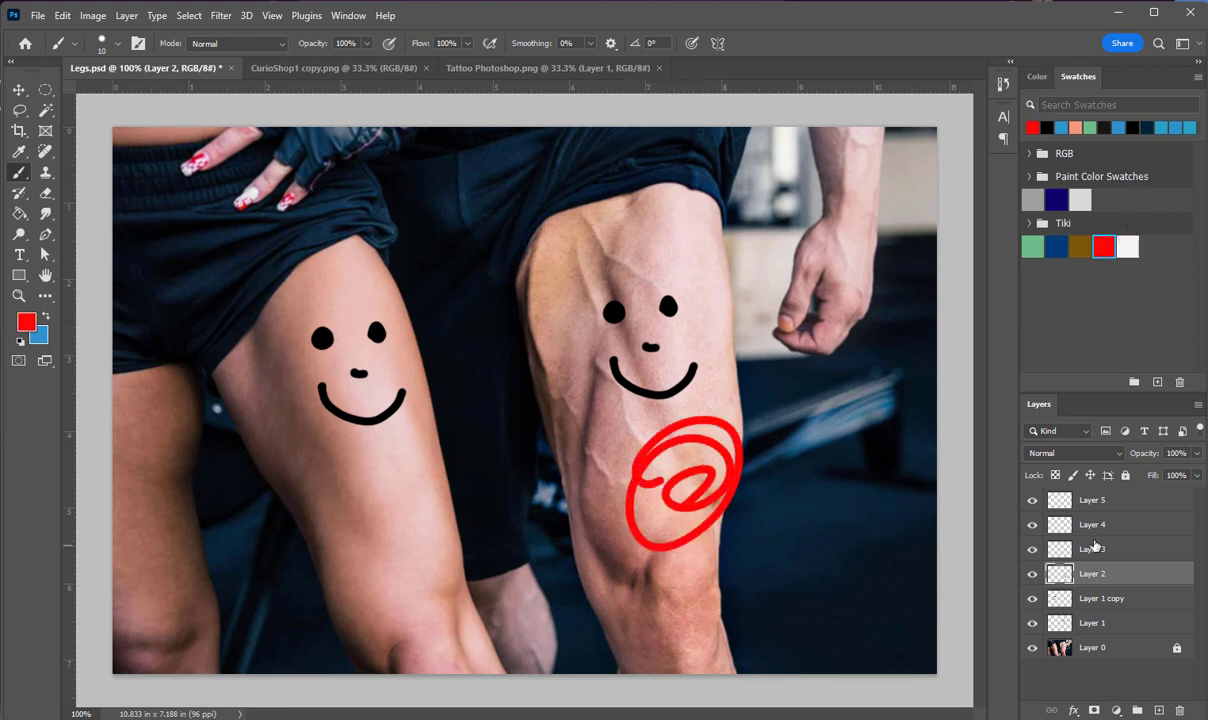
Step: Brush a dark blue oval scribble on Layer 3 beside the mouth of the woman's smiley face
{"action": "left_click", "coordinate": [1131, 540]}
{"action": "left_click", "coordinate": [1056, 246]}
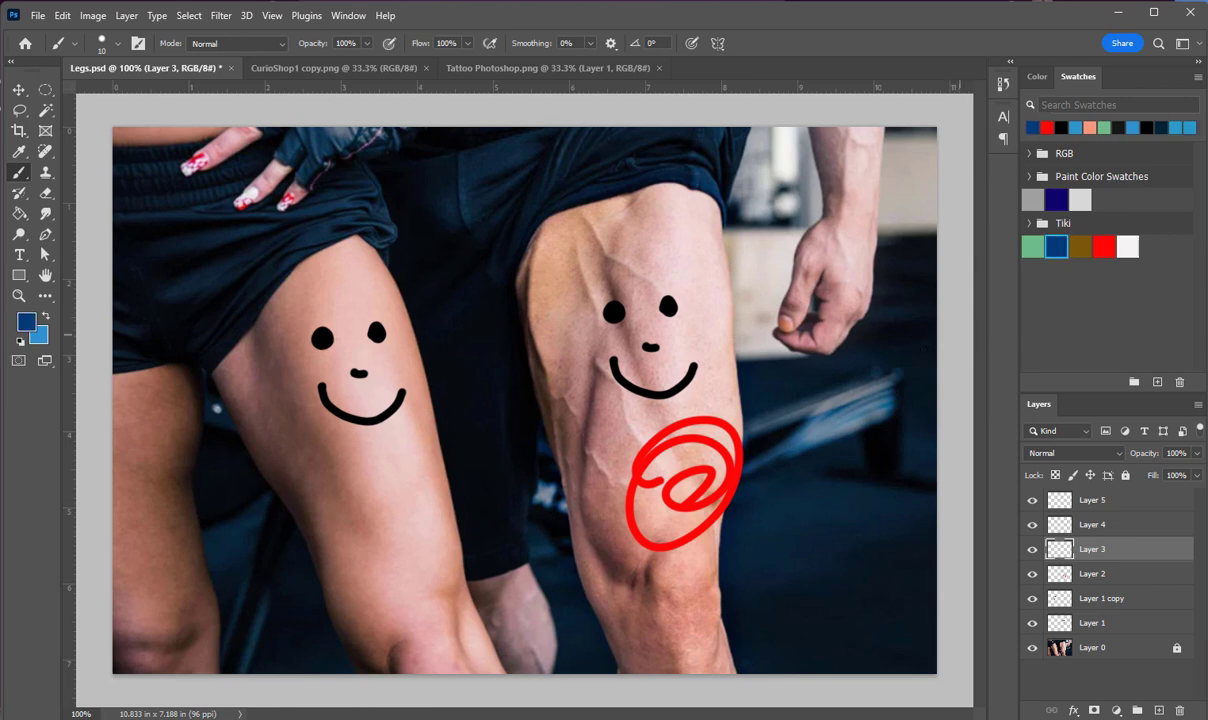
{"action": "mouse_move", "coordinate": [355, 445]}
{"action": "left_mouse_down"}
{"action": "mouse_move", "coordinate": [372, 454]}
{"action": "mouse_move", "coordinate": [395, 440]}
{"action": "mouse_move", "coordinate": [428, 468]}
{"action": "left_mouse_up"}
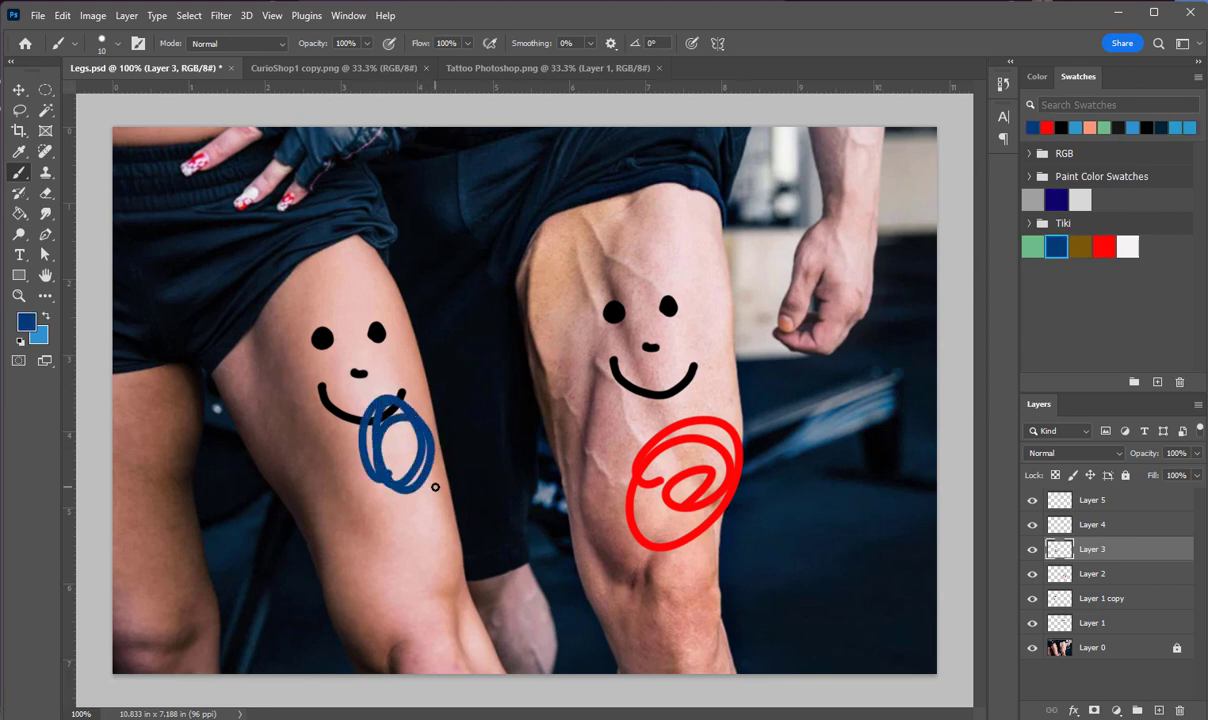
Step: Brush two light blue eyebrows above the eyes of the man's smiley face on Layer 4
{"action": "left_click", "coordinate": [1130, 530]}
{"action": "left_click", "coordinate": [1075, 127]}
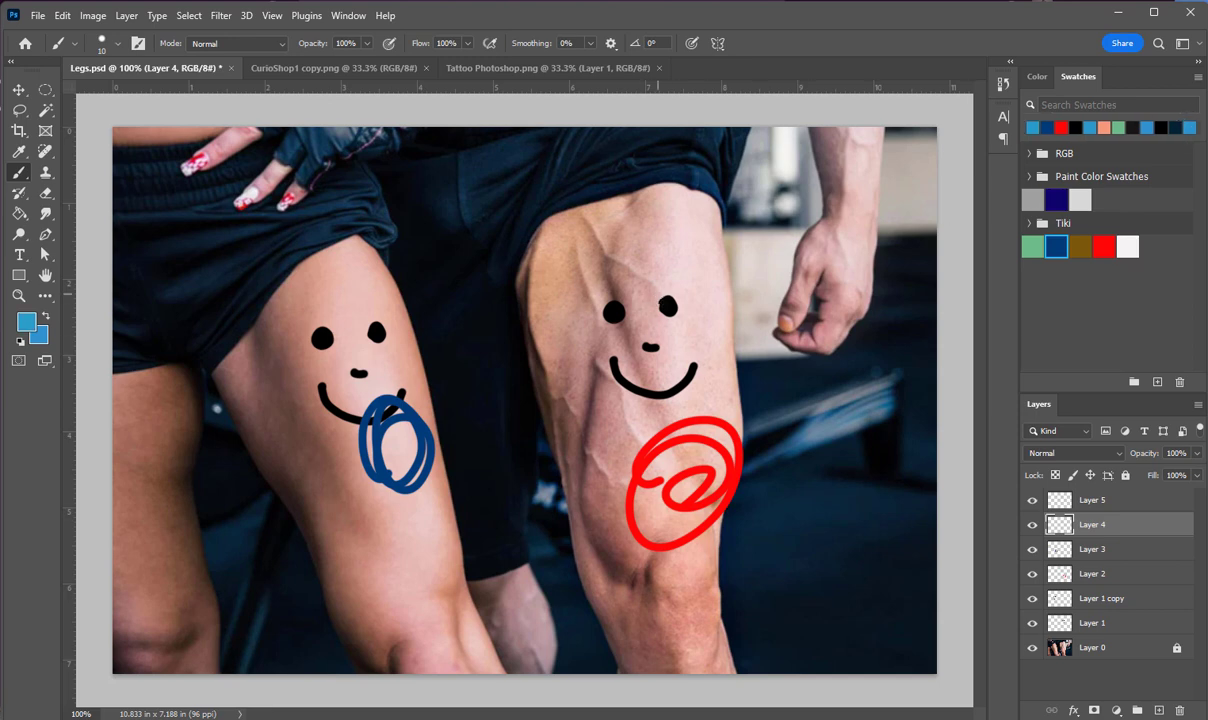
{"action": "left_click_drag", "start_coordinate": [649, 286], "coordinate": [688, 287]}
{"action": "left_click_drag", "start_coordinate": [580, 300], "coordinate": [581, 302]}
Step: Paint light green eyelashes on Layer 5 beside the eyes of the woman's smiley face, and toggle that layer off and on
{"action": "left_click", "coordinate": [1090, 500]}
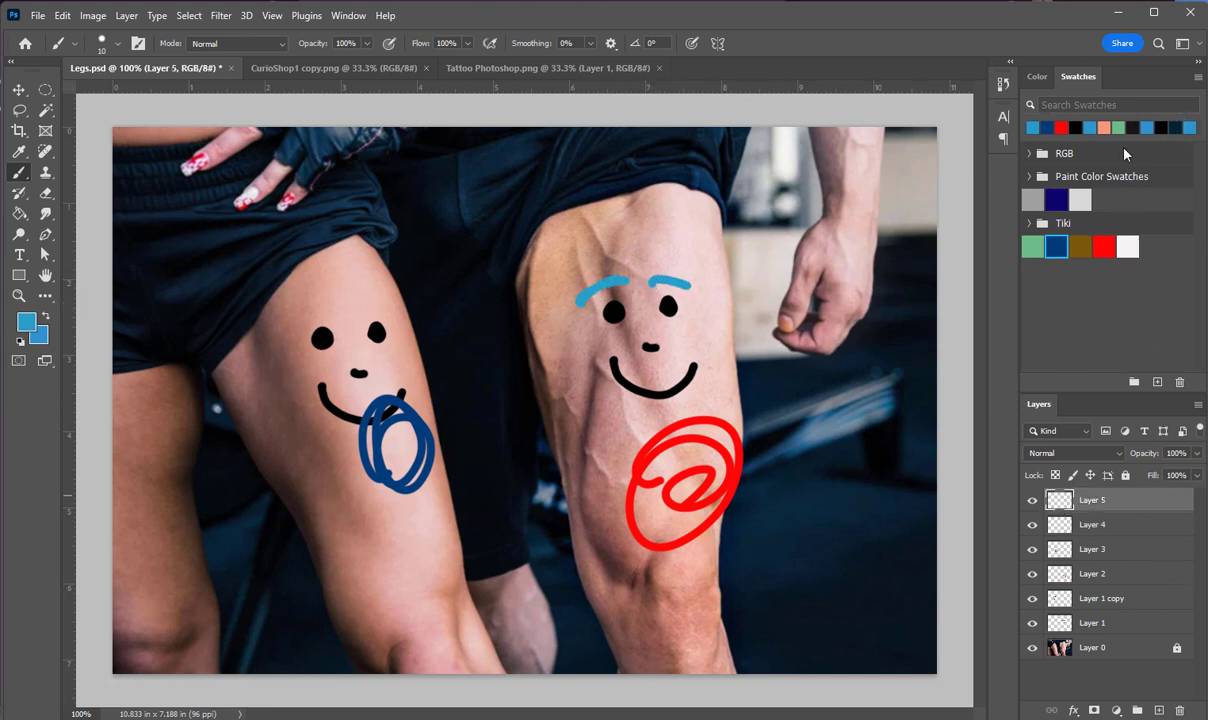
{"action": "left_click", "coordinate": [1119, 126]}
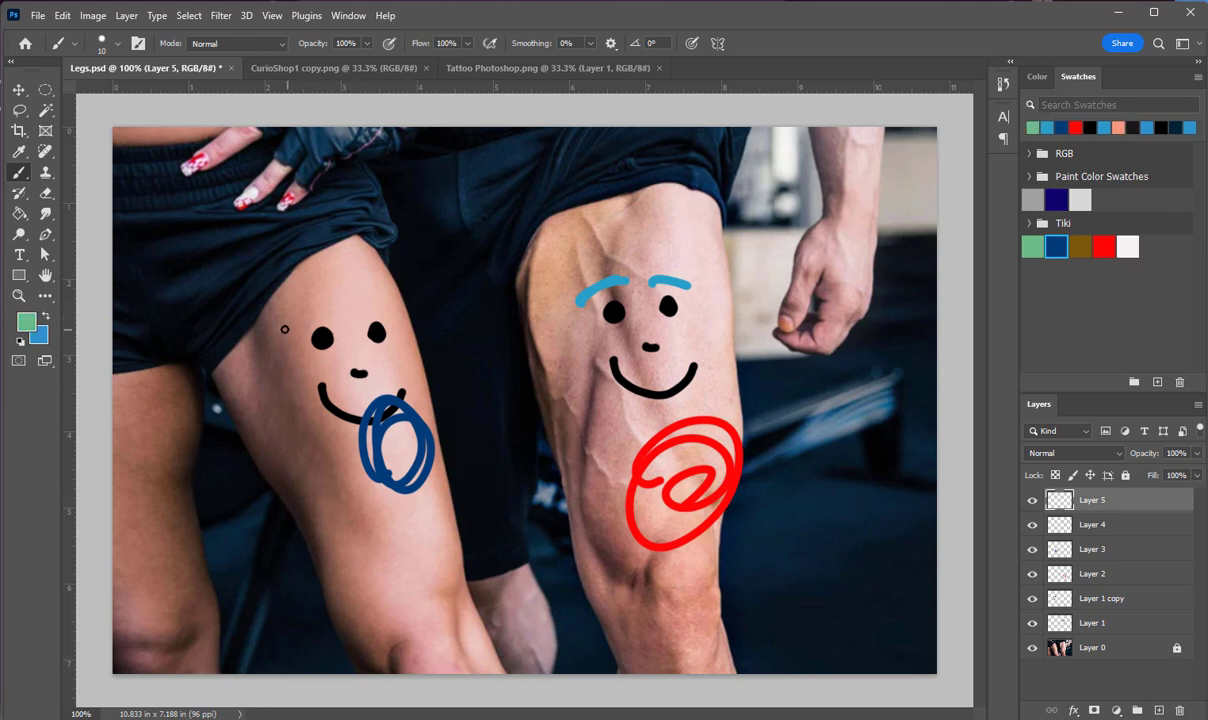
{"action": "left_click_drag", "start_coordinate": [284, 330], "coordinate": [315, 338]}
{"action": "mouse_move", "coordinate": [307, 303]}
{"action": "left_mouse_down"}
{"action": "mouse_move", "coordinate": [317, 326]}
{"action": "mouse_move", "coordinate": [400, 303]}
{"action": "left_mouse_up"}
{"action": "left_click_drag", "start_coordinate": [386, 330], "coordinate": [414, 316]}
{"action": "left_click_drag", "start_coordinate": [385, 339], "coordinate": [416, 345]}
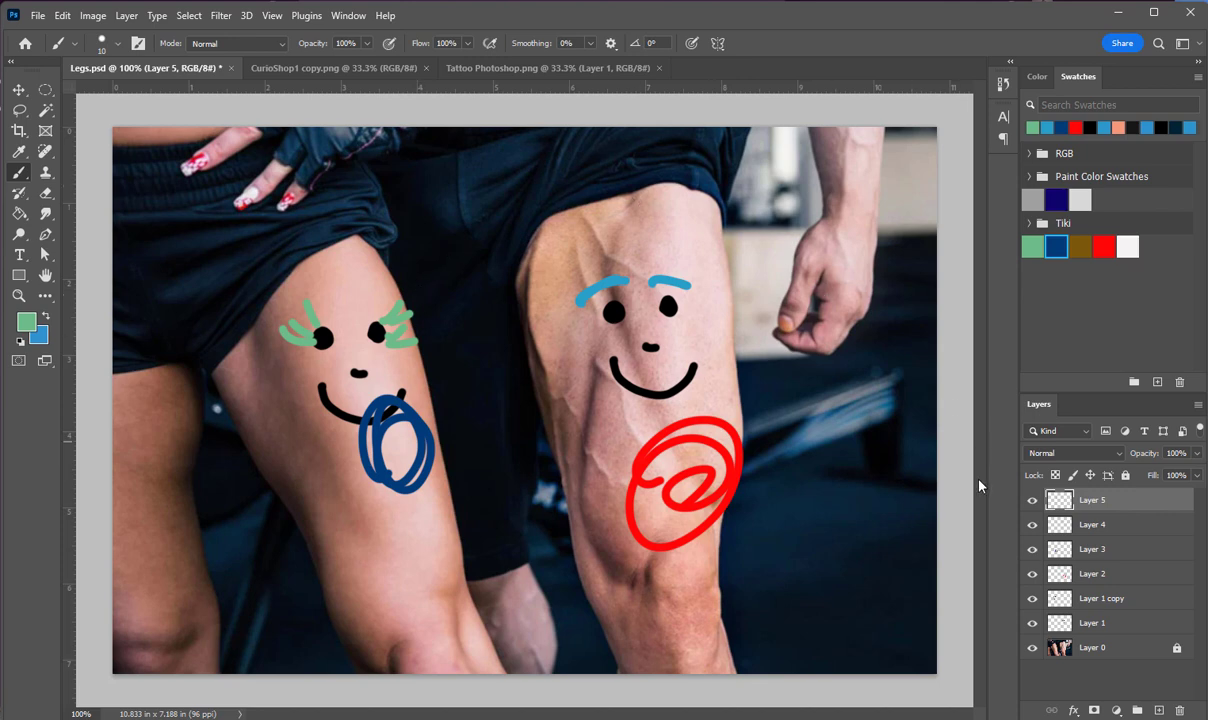
{"action": "left_click", "coordinate": [1032, 502]}
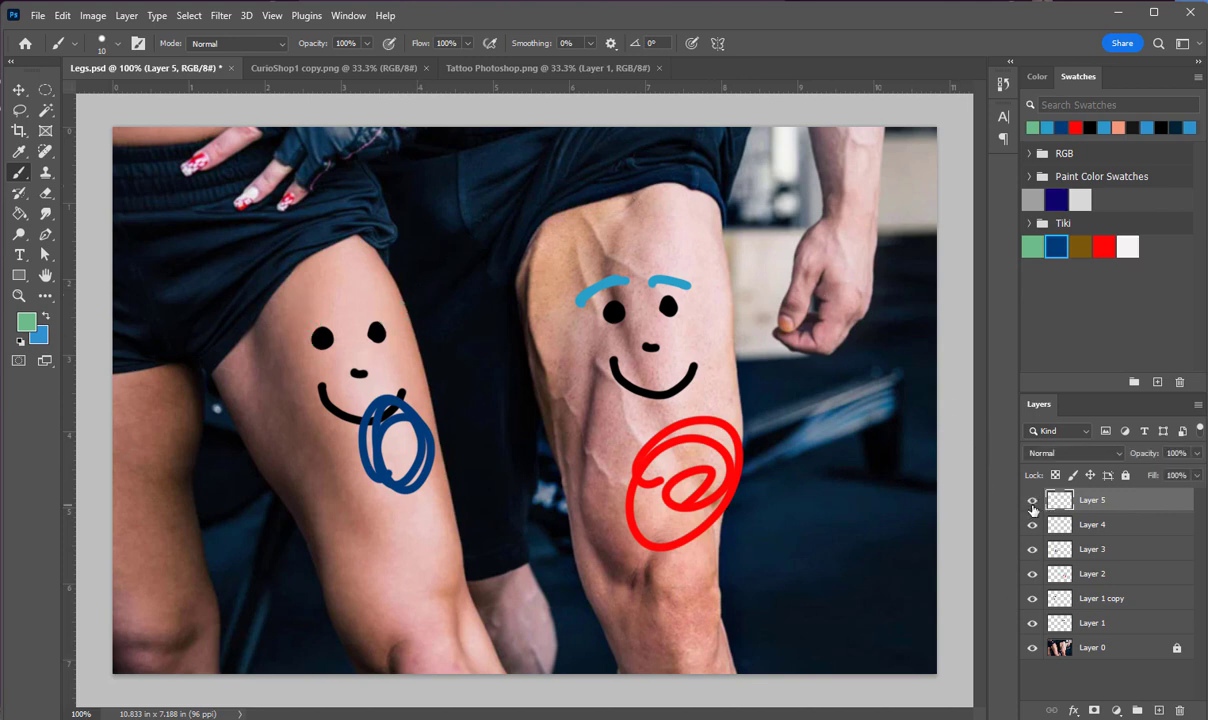
{"action": "left_click", "coordinate": [1032, 502]}
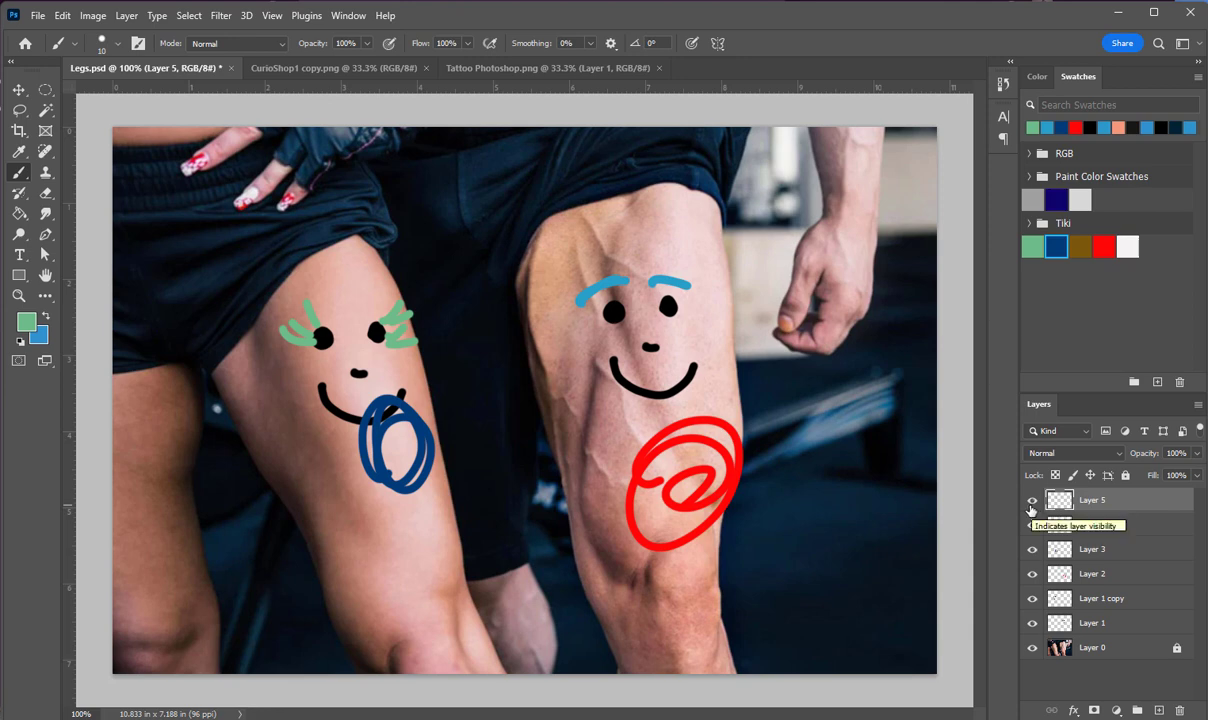
Step: Erase the green eyelashes from Layer 5 with the Eraser tool and delete the emptied layer
{"action": "key", "text": "e"}
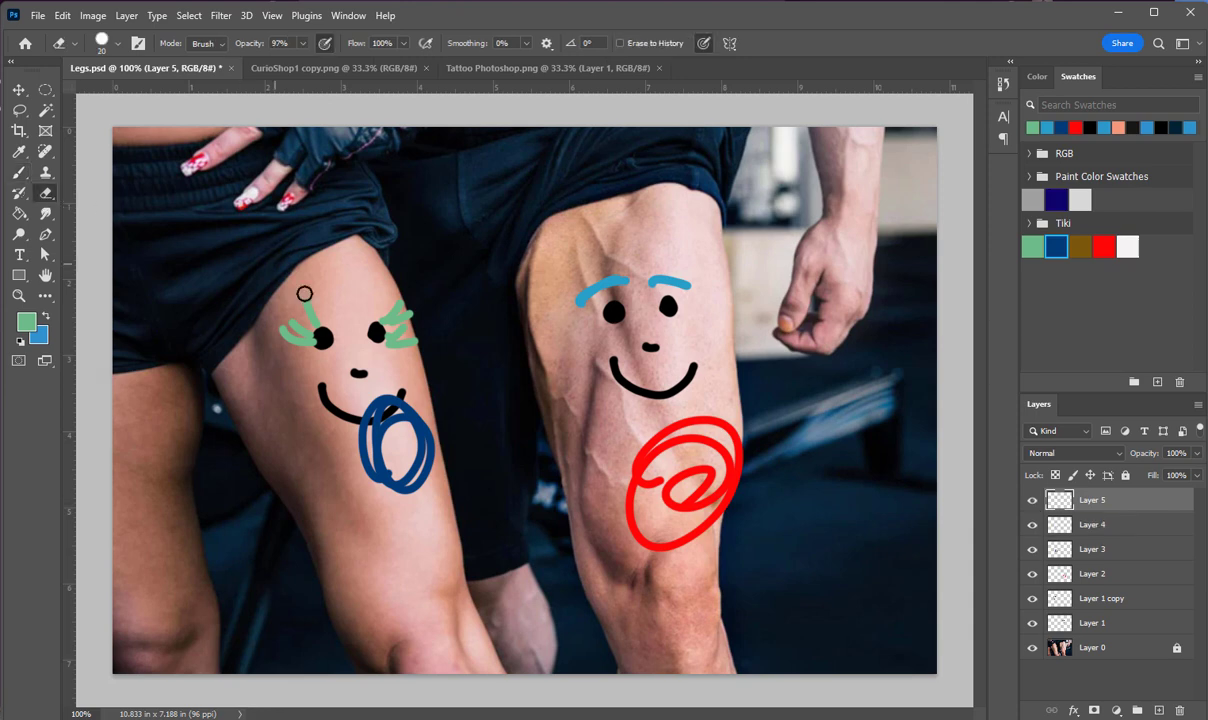
{"action": "left_click_drag", "start_coordinate": [305, 291], "coordinate": [296, 315]}
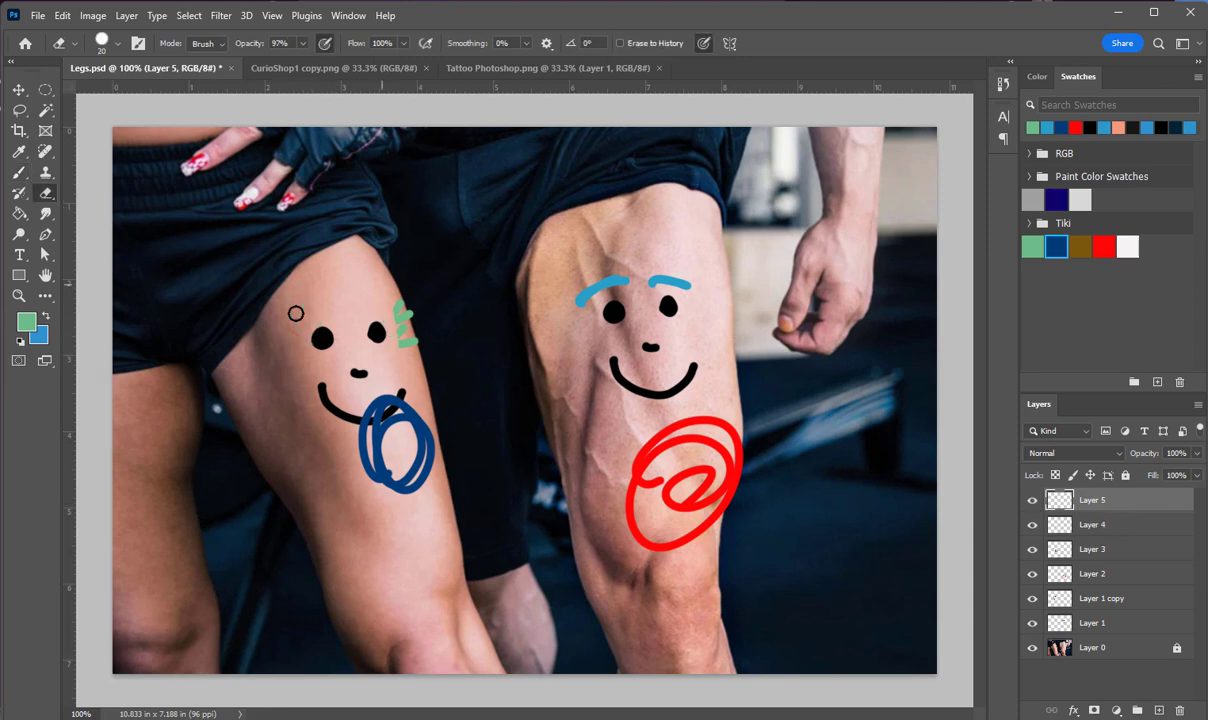
{"action": "left_click_drag", "start_coordinate": [392, 305], "coordinate": [405, 342]}
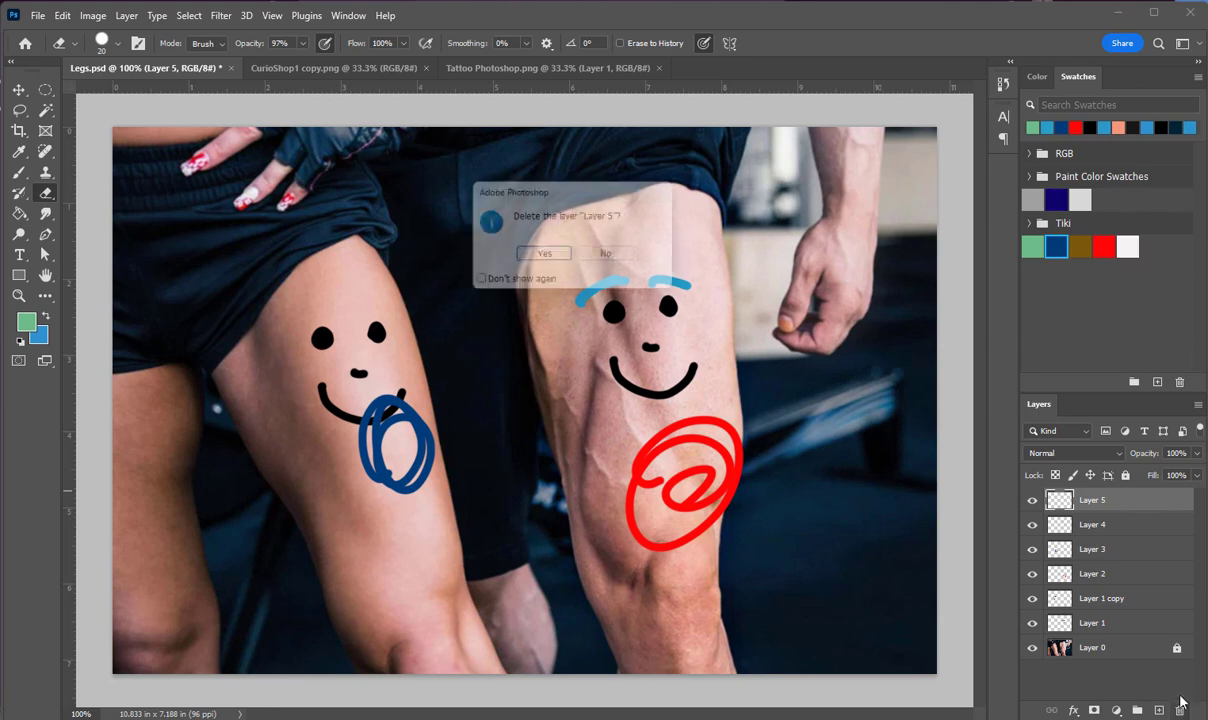
{"action": "key", "text": "Delete"}
{"action": "left_click", "coordinate": [546, 257]}
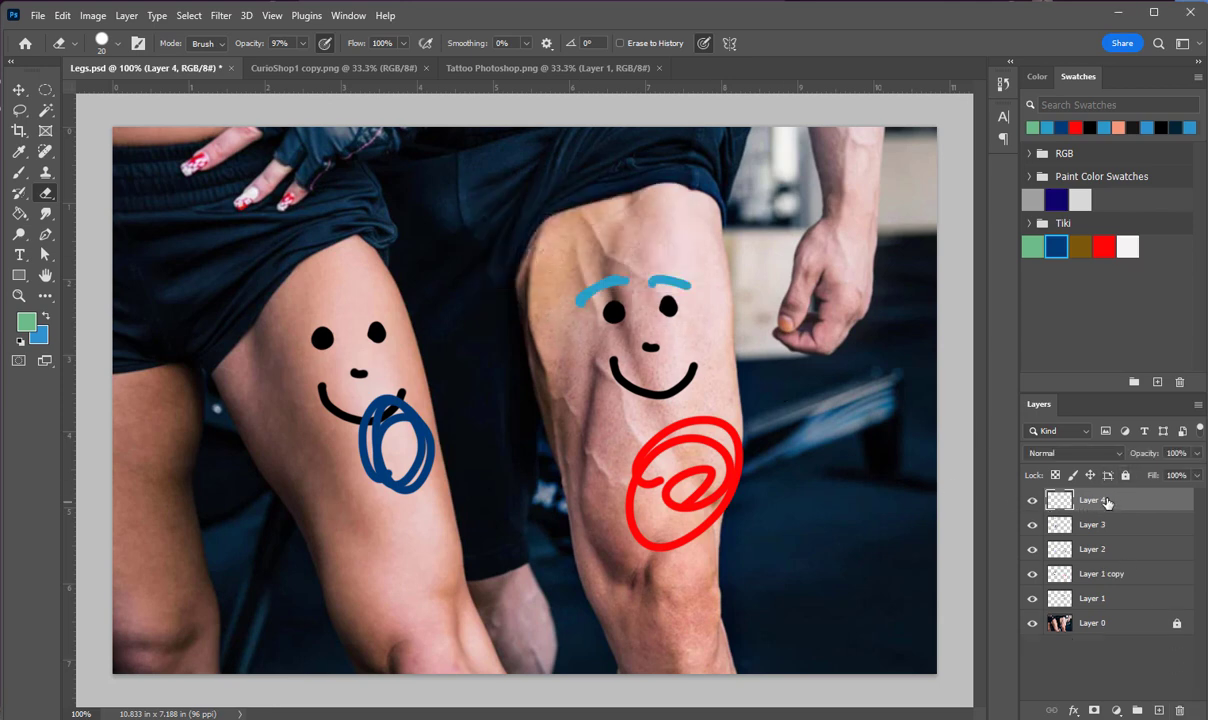
Step: Toggle Layer 4's visibility off and on repeatedly to examine which artwork it holds
{"action": "left_click", "coordinate": [1033, 501]}
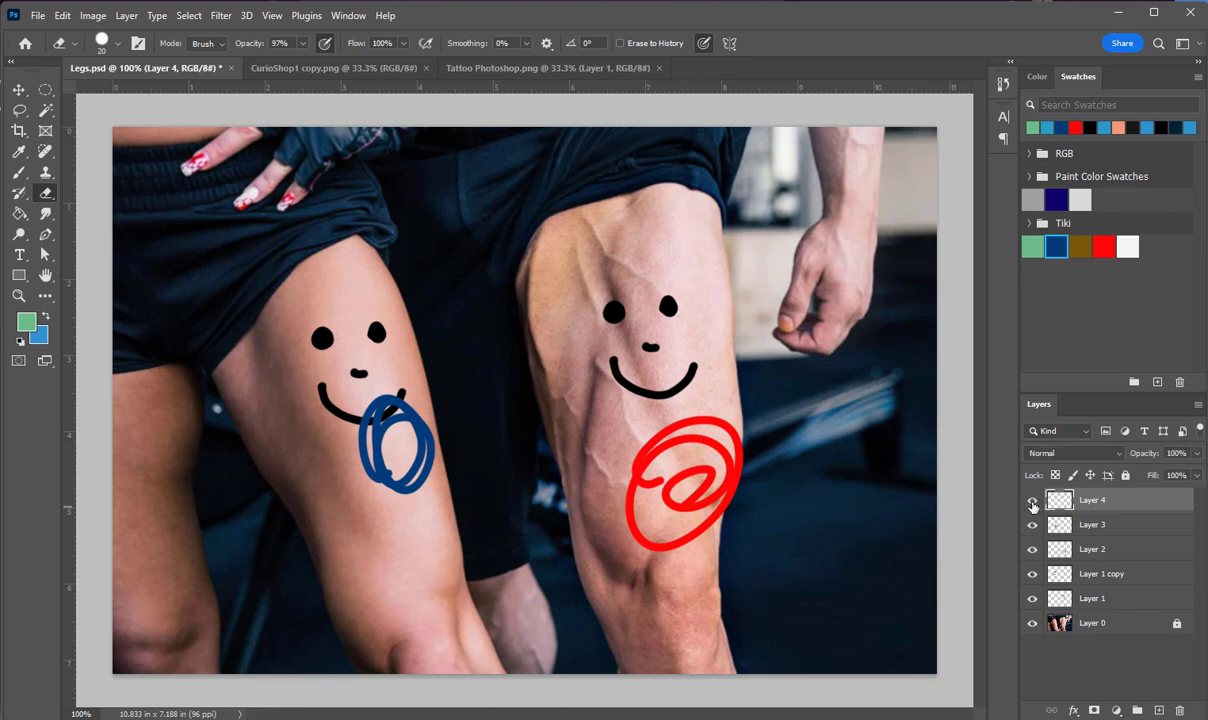
{"action": "left_click", "coordinate": [1033, 500]}
{"action": "left_click", "coordinate": [1033, 500]}
{"action": "left_click", "coordinate": [1033, 500]}
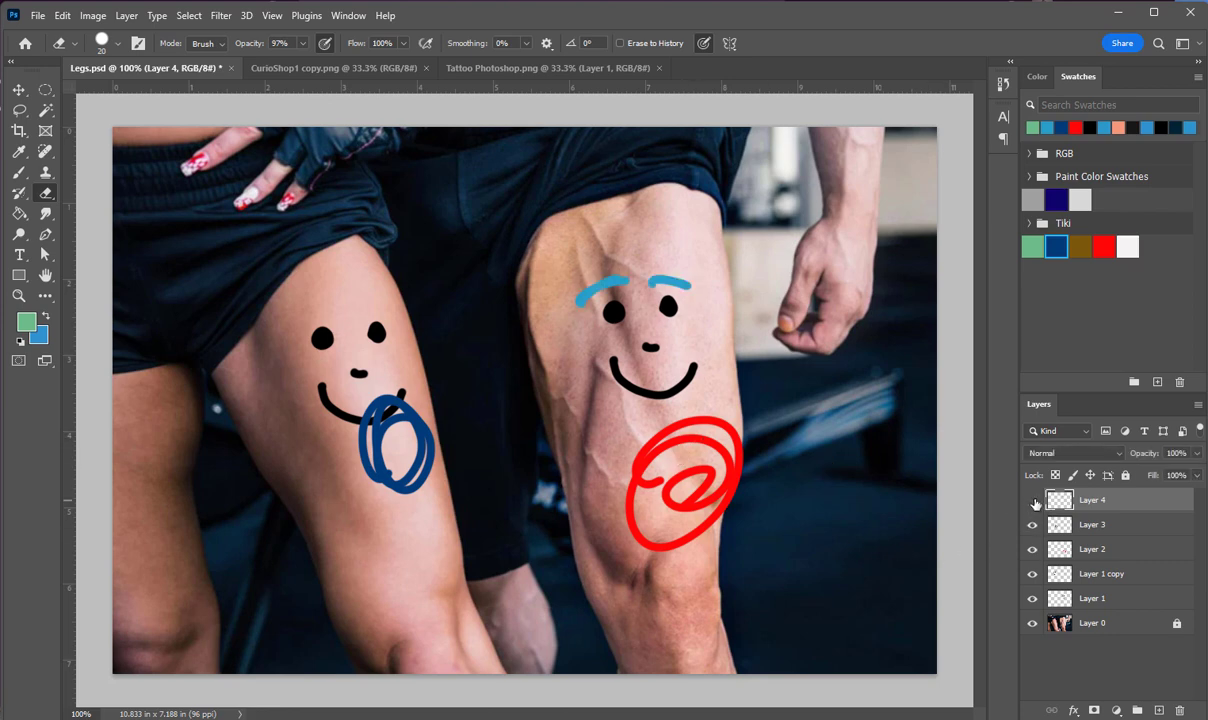
{"action": "left_click", "coordinate": [1034, 501]}
{"action": "left_click", "coordinate": [1034, 501]}
{"action": "left_click", "coordinate": [1034, 501]}
{"action": "left_click", "coordinate": [1034, 501]}
Step: Auto-select different scribbles on the canvas with the Move tool, ending on the light blue eyebrows, and delete their layer, Layer 4
{"action": "left_click", "coordinate": [19, 90]}
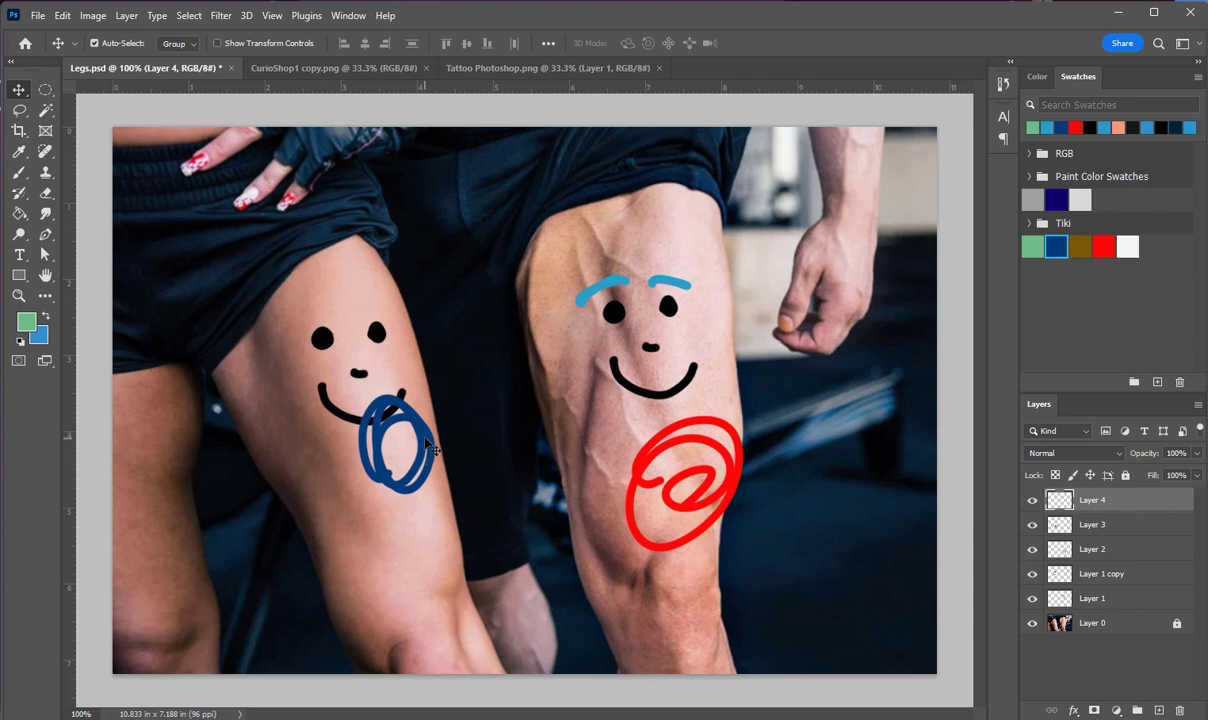
{"action": "left_click", "coordinate": [402, 412]}
{"action": "left_click", "coordinate": [698, 459]}
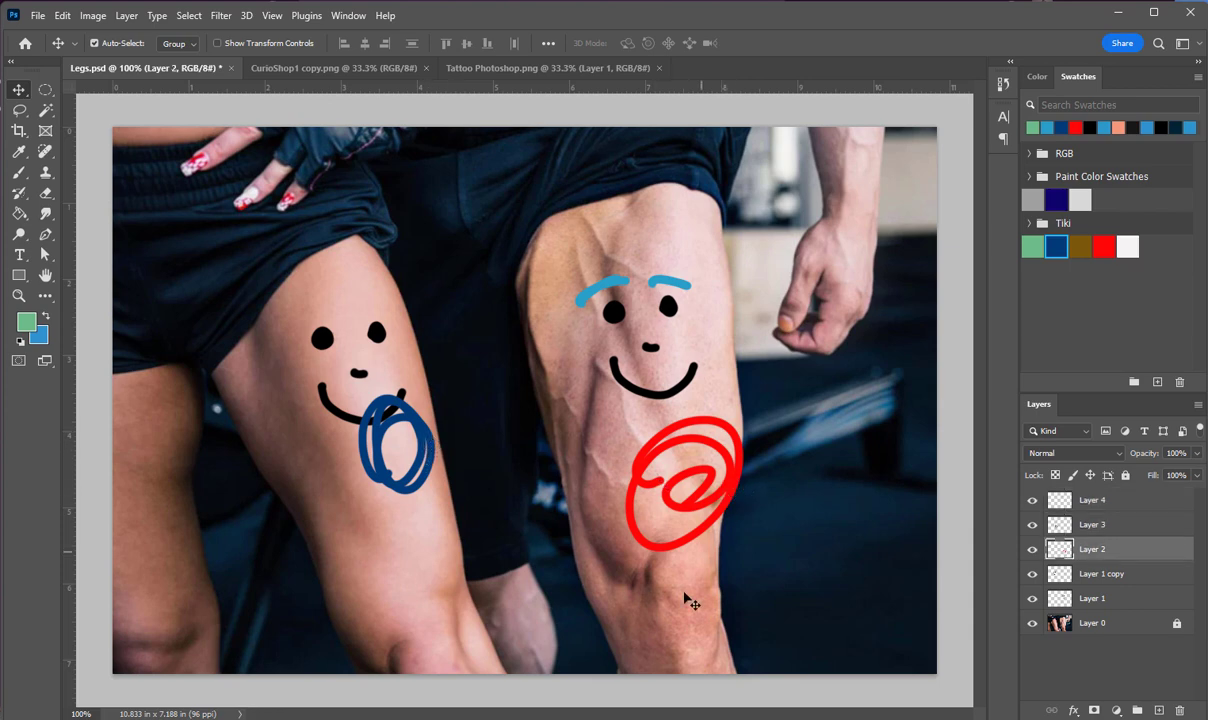
{"action": "left_click", "coordinate": [655, 283]}
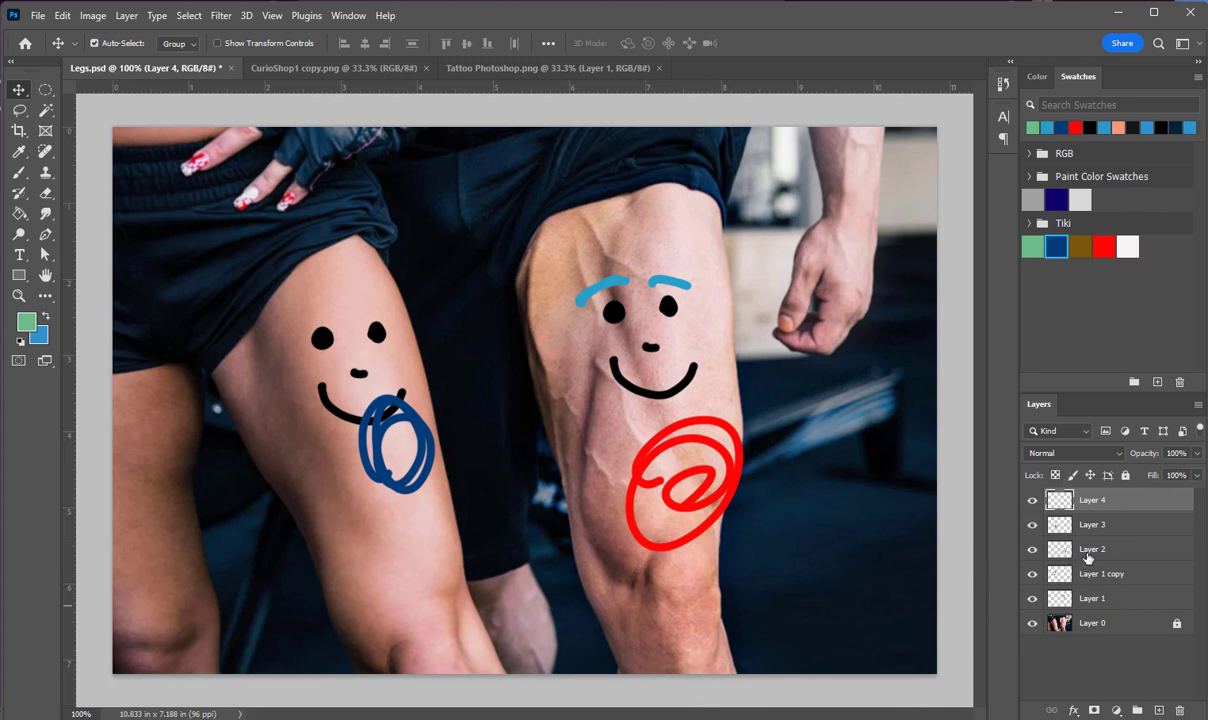
{"action": "key", "text": "Delete"}
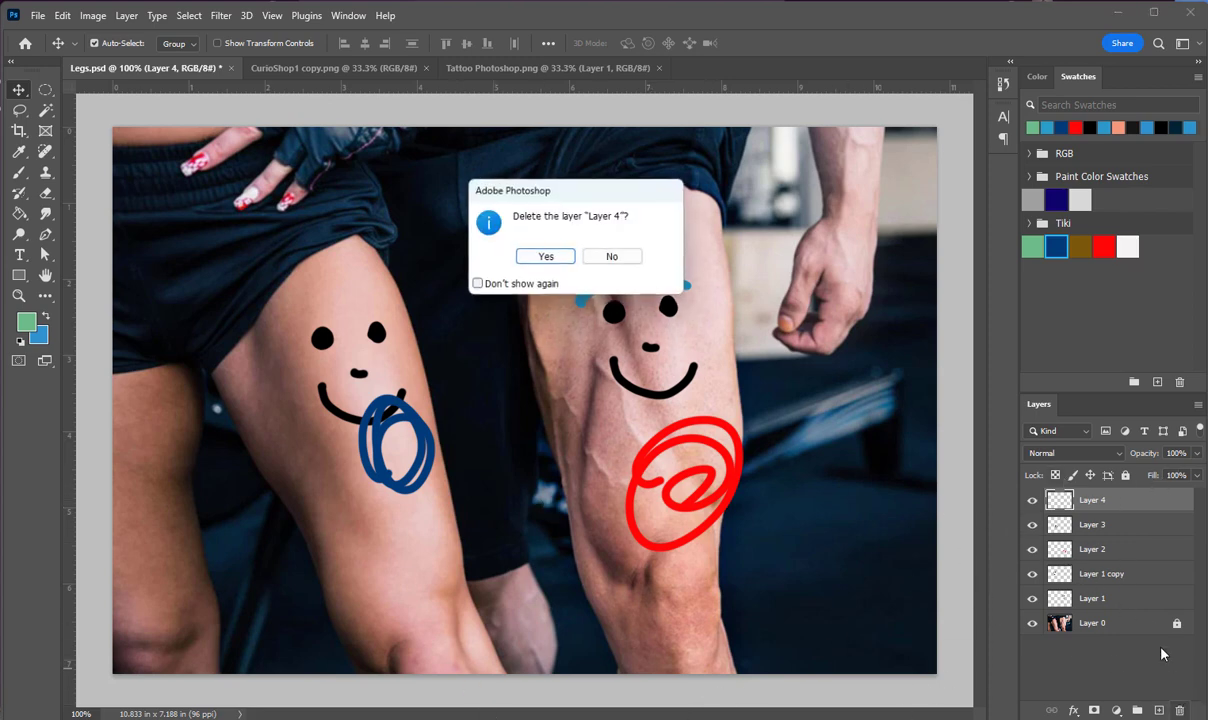
{"action": "left_click", "coordinate": [547, 257]}
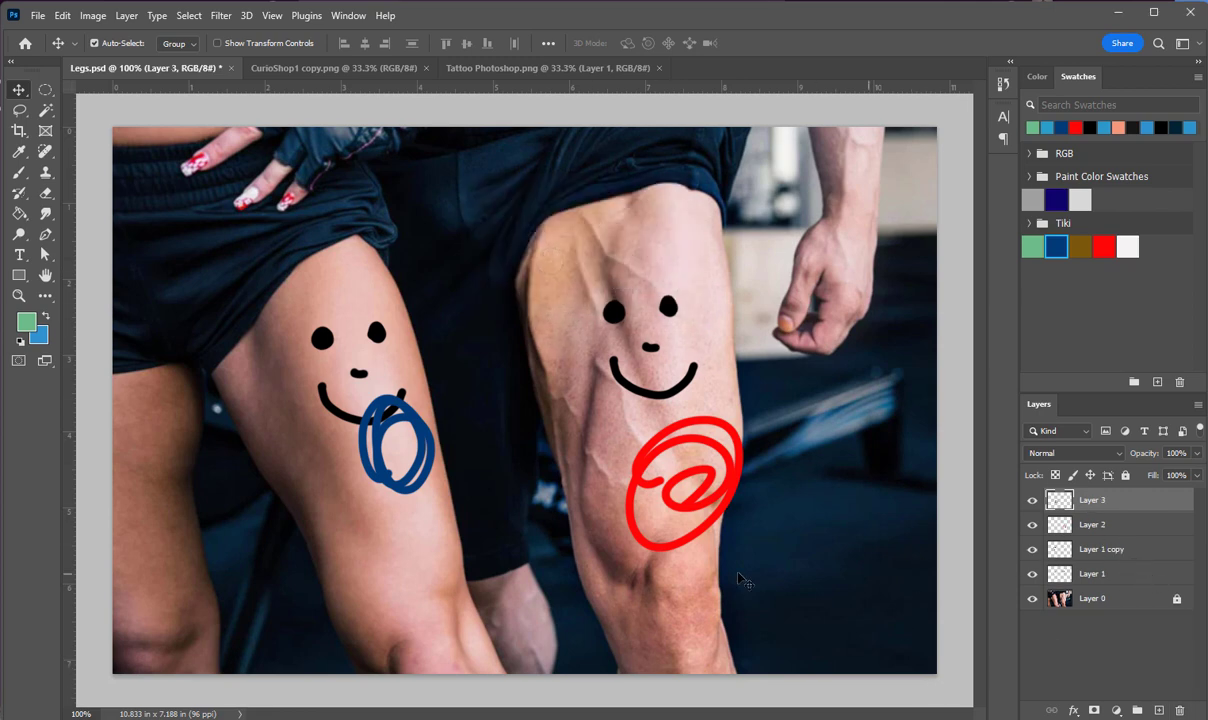
Step: Reposition the artwork: man's smiley face higher on his thigh, red scribble just above his knee, blue scribble below the woman's smiley face
{"action": "left_click_drag", "start_coordinate": [423, 438], "coordinate": [387, 358]}
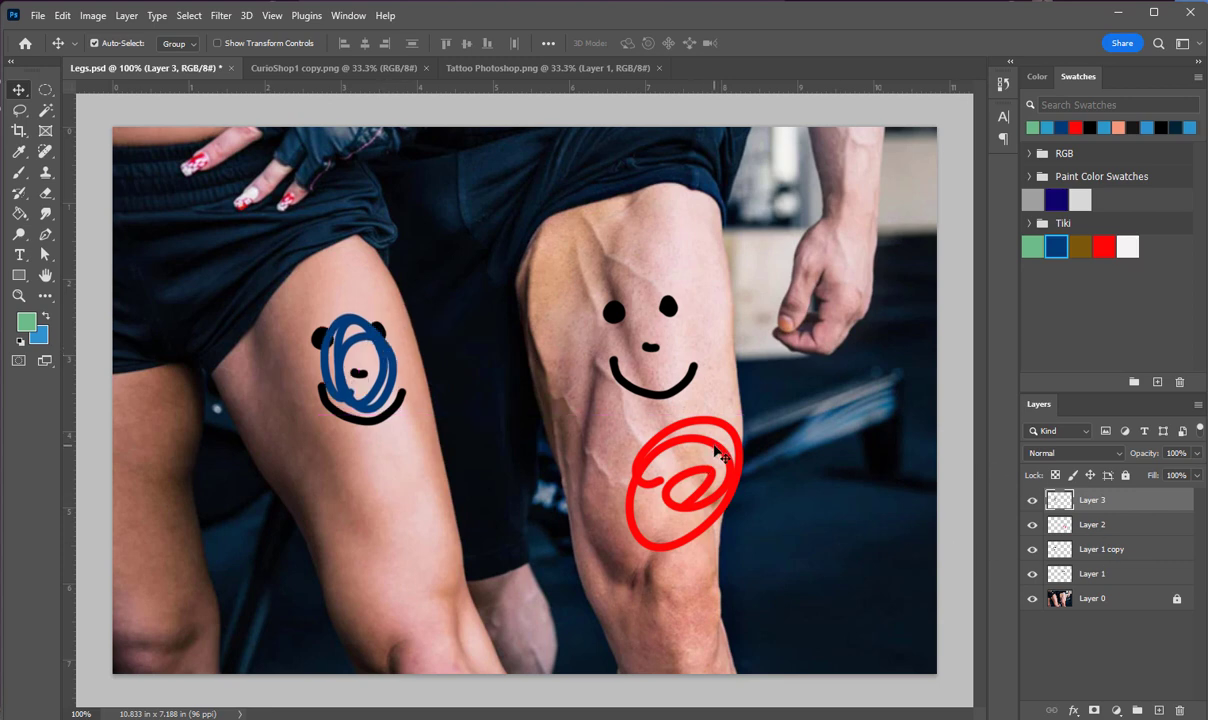
{"action": "mouse_move", "coordinate": [709, 474]}
{"action": "left_mouse_down"}
{"action": "mouse_move", "coordinate": [670, 452]}
{"action": "mouse_move", "coordinate": [668, 331]}
{"action": "mouse_move", "coordinate": [682, 344]}
{"action": "mouse_move", "coordinate": [682, 407]}
{"action": "left_mouse_up"}
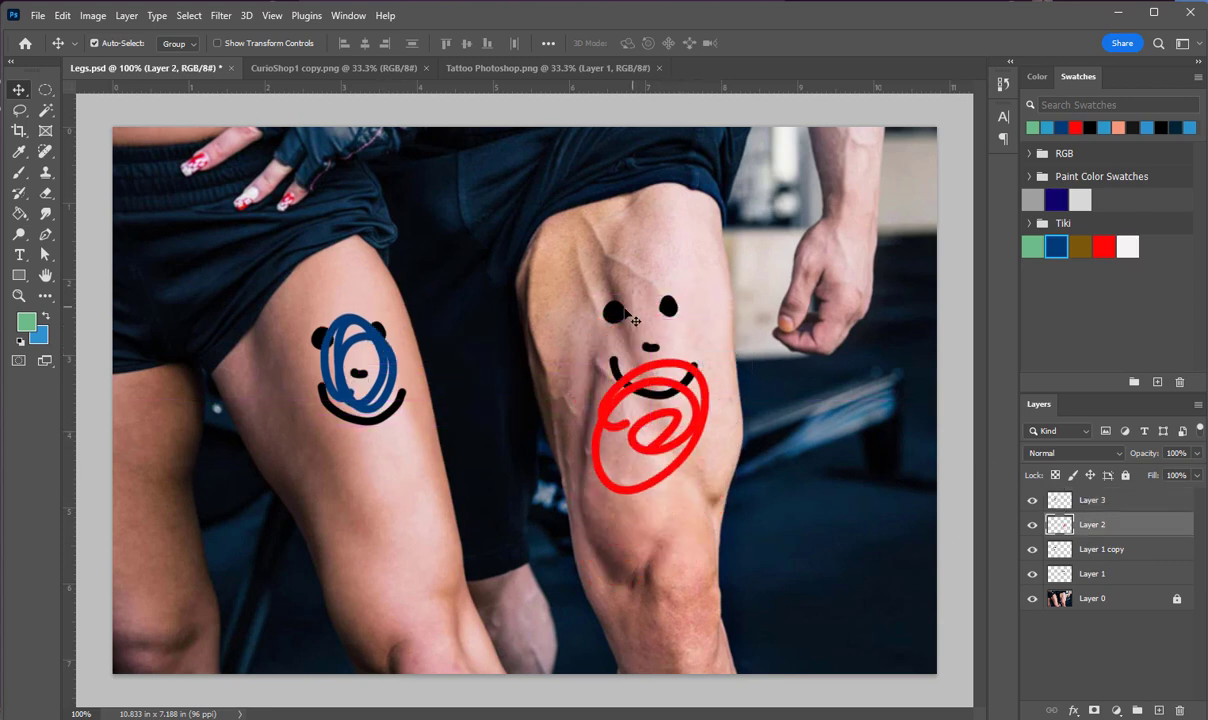
{"action": "mouse_move", "coordinate": [608, 311]}
{"action": "left_mouse_down"}
{"action": "mouse_move", "coordinate": [700, 295]}
{"action": "mouse_move", "coordinate": [700, 451]}
{"action": "mouse_move", "coordinate": [598, 271]}
{"action": "mouse_move", "coordinate": [570, 264]}
{"action": "left_mouse_up"}
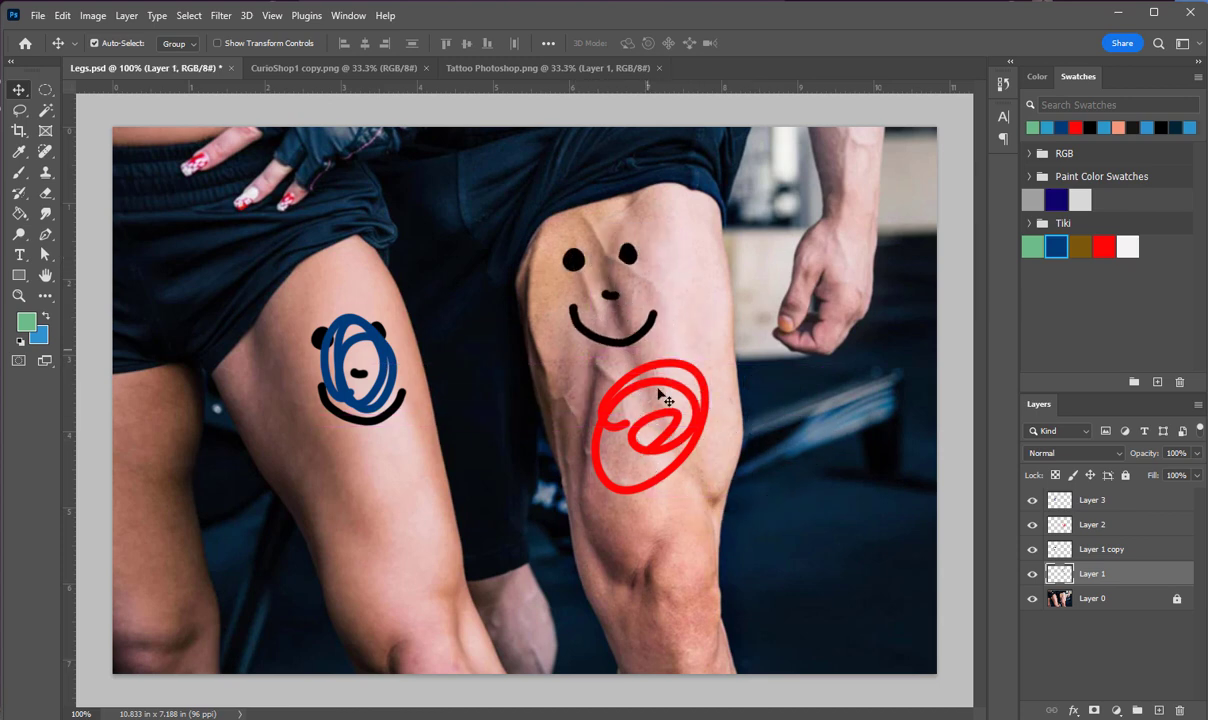
{"action": "mouse_move", "coordinate": [620, 410]}
{"action": "left_mouse_down"}
{"action": "mouse_move", "coordinate": [630, 256]}
{"action": "mouse_move", "coordinate": [580, 268]}
{"action": "mouse_move", "coordinate": [642, 454]}
{"action": "left_mouse_up"}
{"action": "mouse_move", "coordinate": [379, 405]}
{"action": "left_mouse_down"}
{"action": "mouse_move", "coordinate": [395, 462]}
{"action": "mouse_move", "coordinate": [386, 540]}
{"action": "left_mouse_up"}
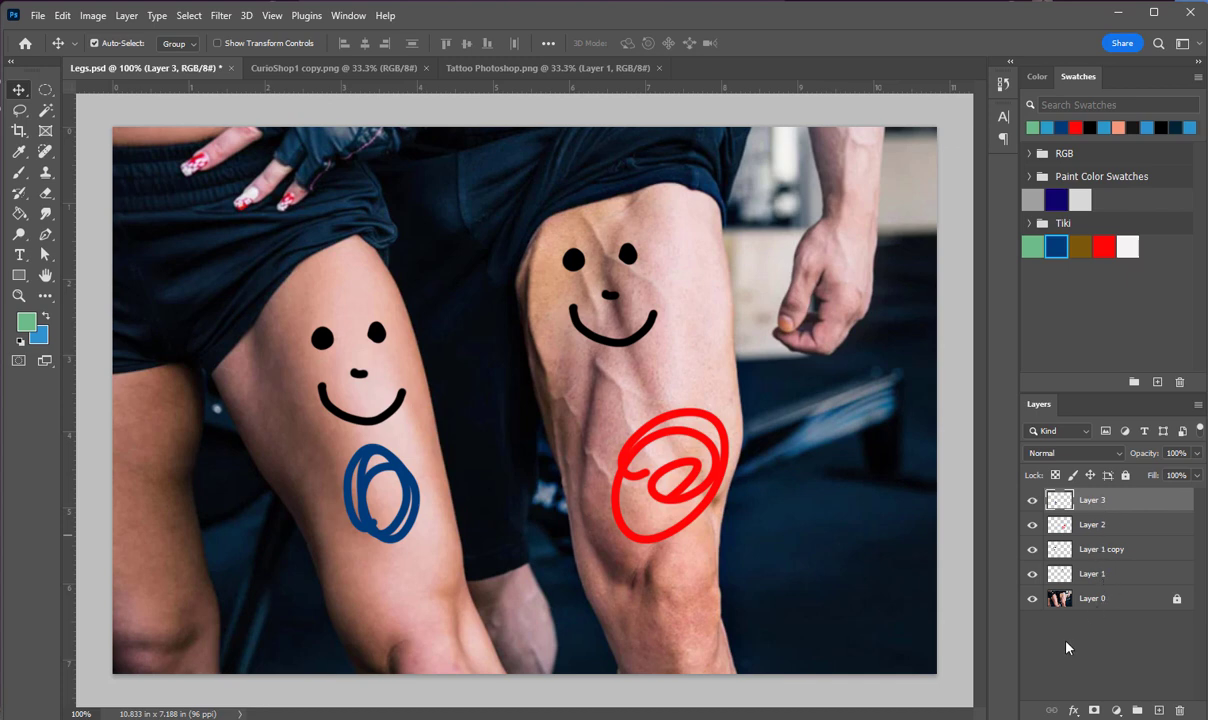
Step: Toggle Layer 1 off and on, then brush light green eyelashes on it beside the eyes of the woman's smiley face
{"action": "left_click", "coordinate": [1032, 574]}
{"action": "left_click", "coordinate": [1032, 574]}
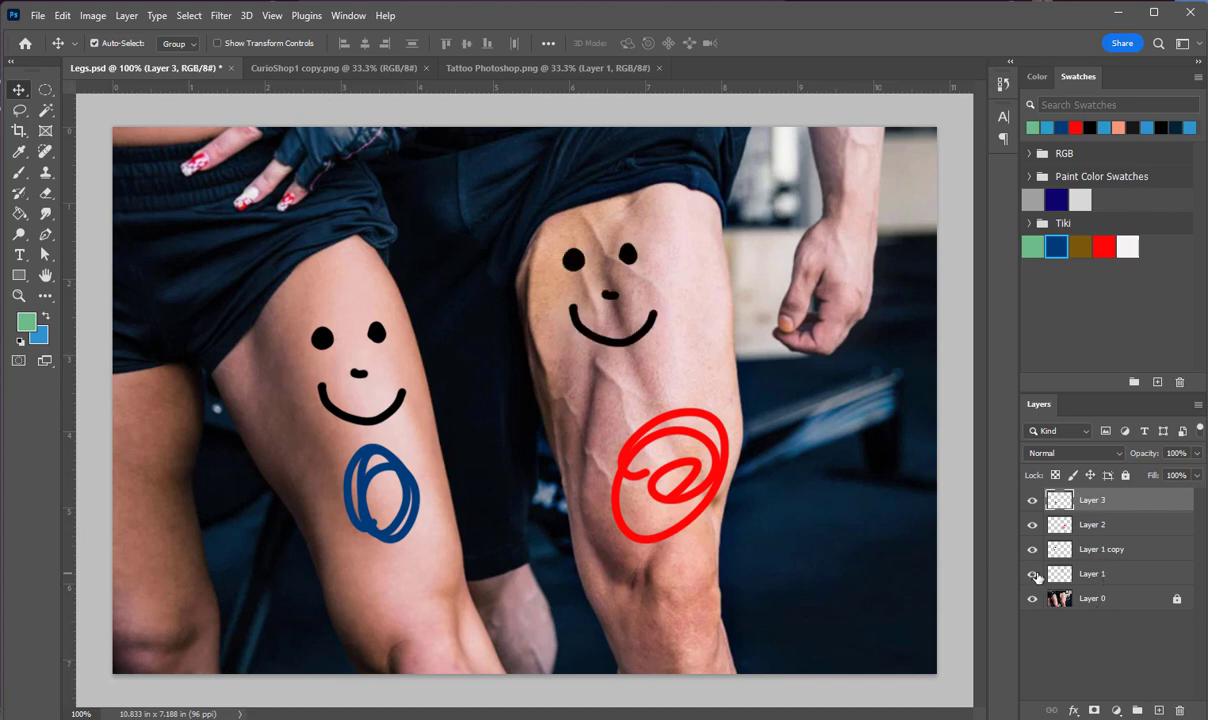
{"action": "left_click", "coordinate": [1090, 573]}
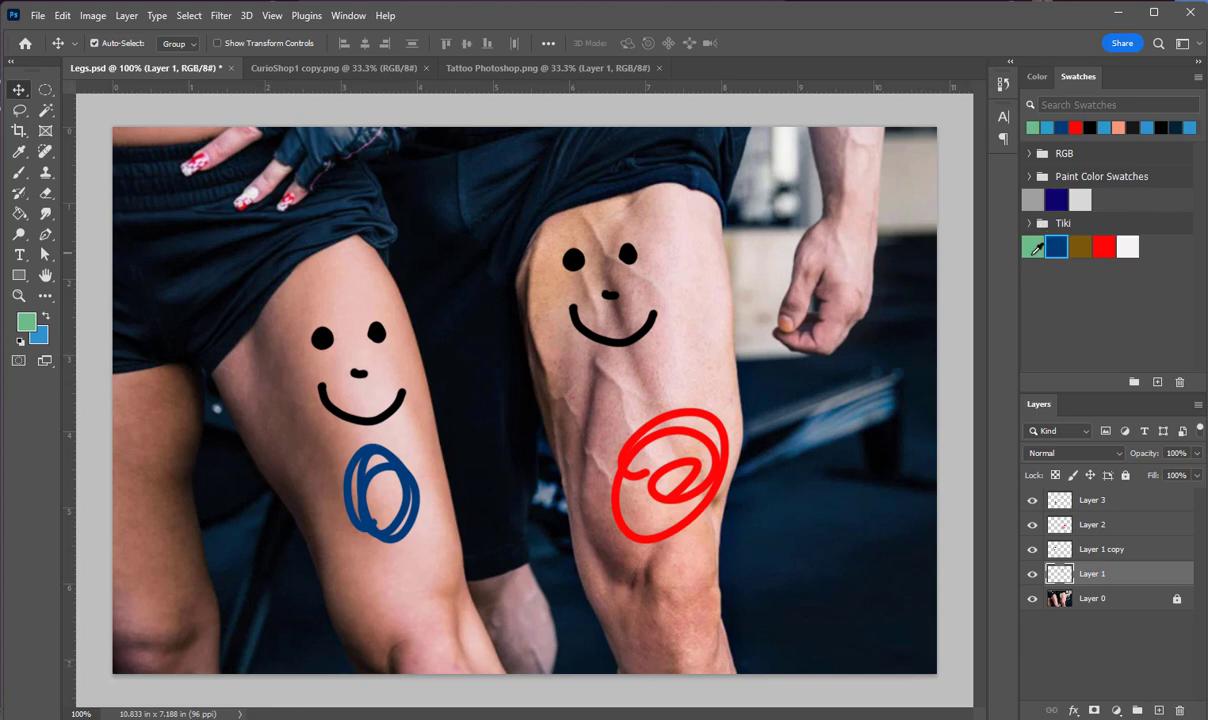
{"action": "left_click", "coordinate": [1033, 247]}
{"action": "left_click", "coordinate": [19, 172]}
{"action": "mouse_move", "coordinate": [292, 326]}
{"action": "left_mouse_down"}
{"action": "mouse_move", "coordinate": [325, 305]}
{"action": "mouse_move", "coordinate": [386, 299]}
{"action": "mouse_move", "coordinate": [407, 318]}
{"action": "mouse_move", "coordinate": [388, 335]}
{"action": "left_mouse_up"}
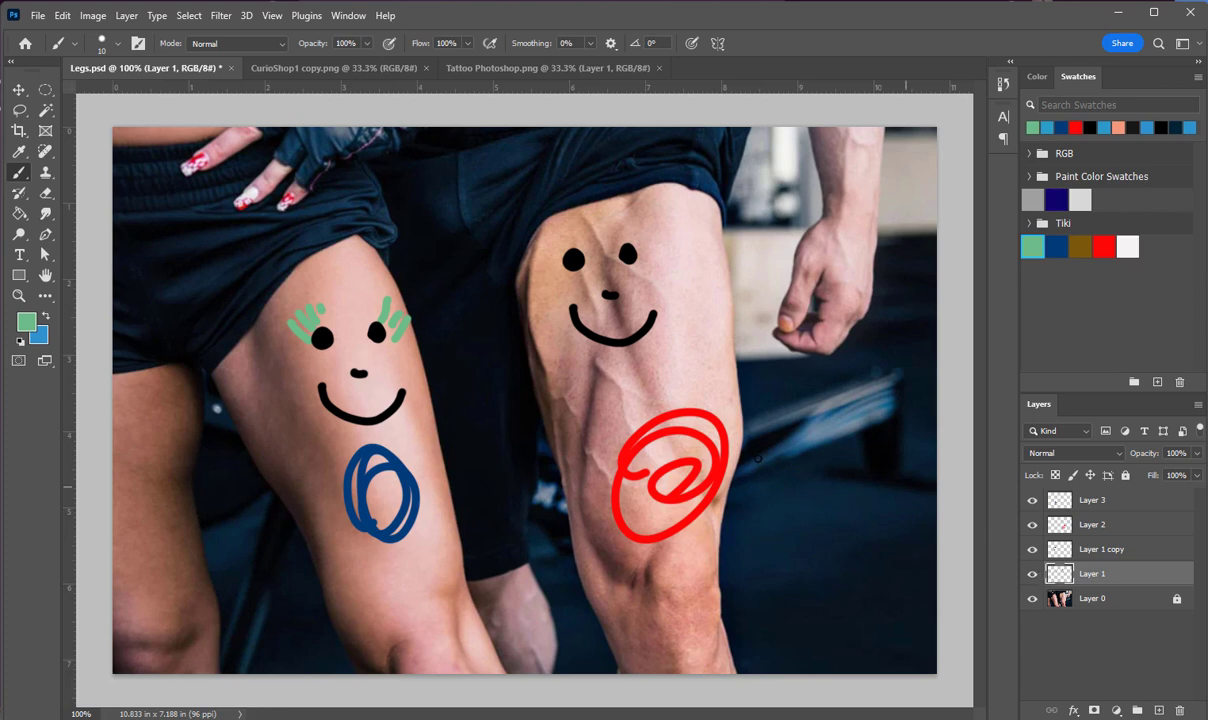
{"action": "left_click", "coordinate": [18, 90]}
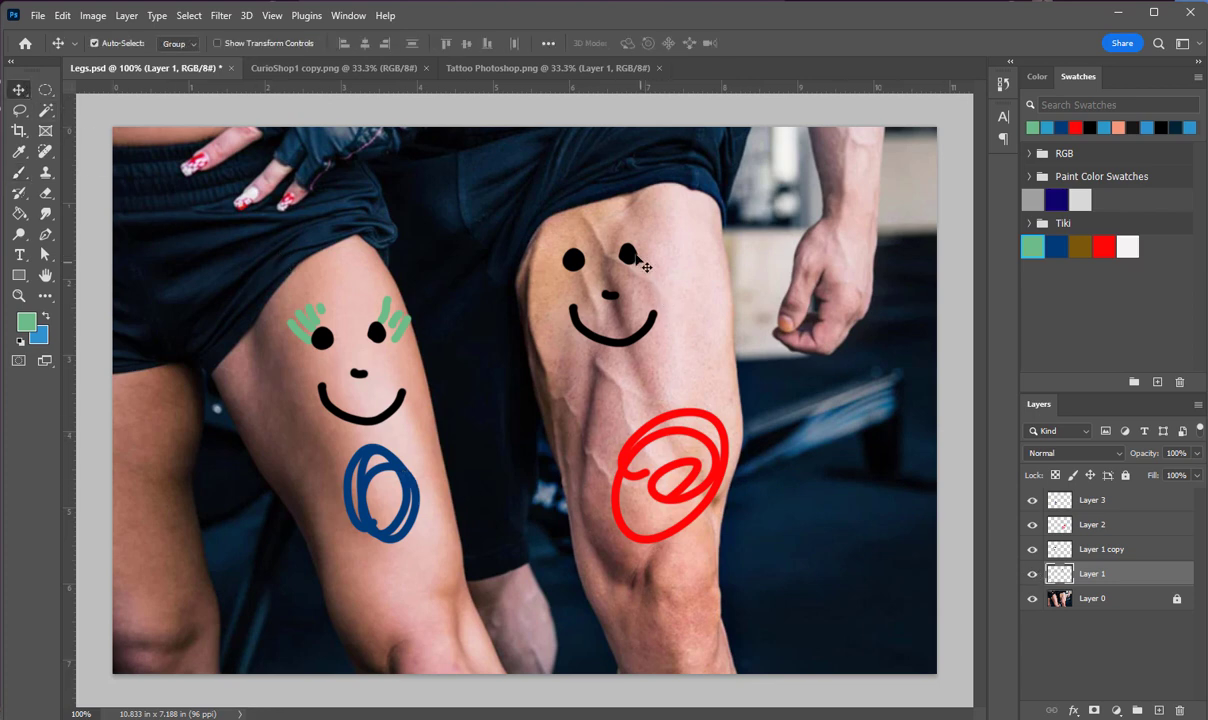
Step: Nudge the man's smiley face slightly left, and lasso an area around the woman's smiley face that encloses the green eyelashes
{"action": "mouse_move", "coordinate": [640, 260]}
{"action": "left_mouse_down"}
{"action": "mouse_move", "coordinate": [689, 270]}
{"action": "mouse_move", "coordinate": [600, 262]}
{"action": "mouse_move", "coordinate": [685, 405]}
{"action": "mouse_move", "coordinate": [728, 312]}
{"action": "mouse_move", "coordinate": [688, 256]}
{"action": "mouse_move", "coordinate": [735, 272]}
{"action": "mouse_move", "coordinate": [598, 259]}
{"action": "mouse_move", "coordinate": [629, 261]}
{"action": "left_mouse_up"}
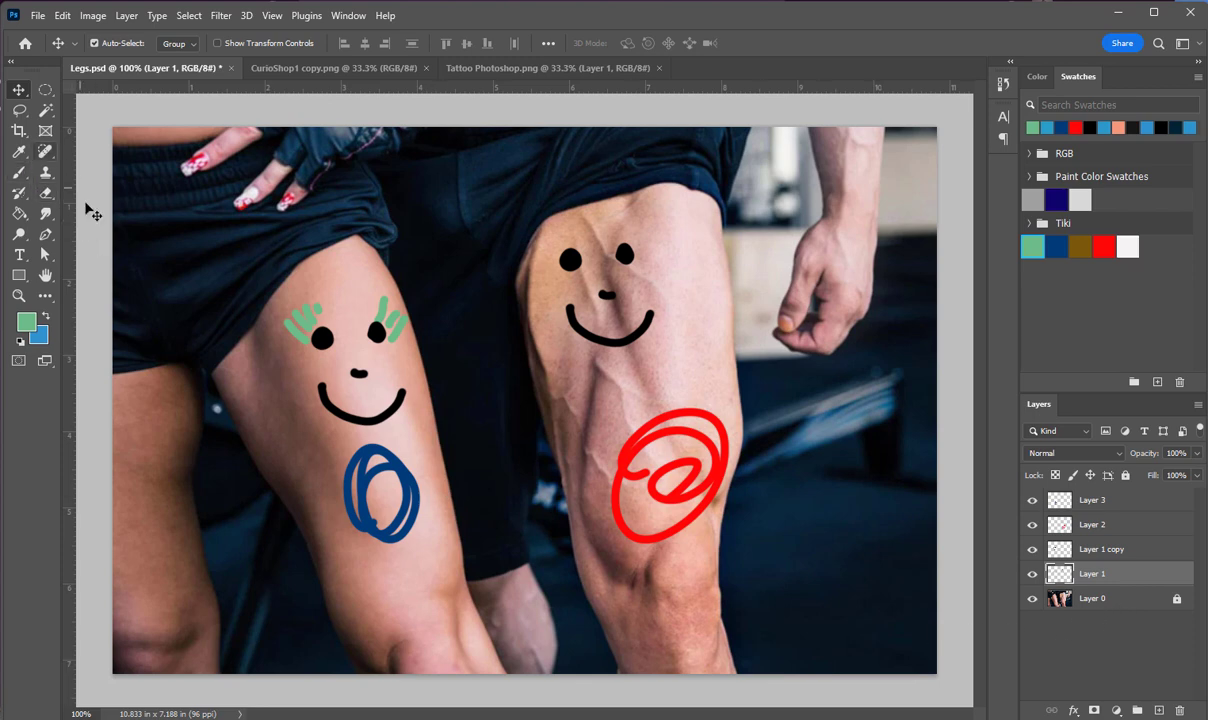
{"action": "left_click", "coordinate": [19, 110]}
{"action": "mouse_move", "coordinate": [255, 256]}
{"action": "left_mouse_down"}
{"action": "mouse_move", "coordinate": [442, 375]}
{"action": "mouse_move", "coordinate": [258, 260]}
{"action": "left_mouse_up"}
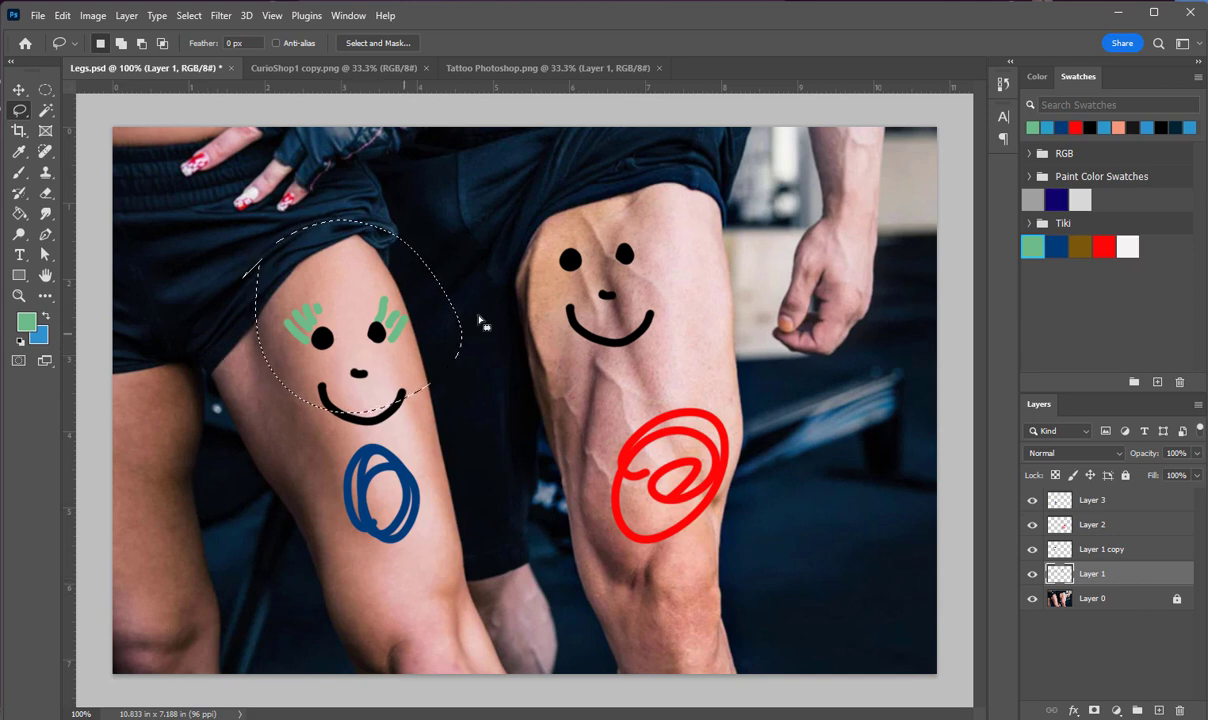
Step: Hide Layer 3, Layer 2 and Layer 1 copy to isolate the artwork on Layer 1
{"action": "left_click", "coordinate": [1032, 500]}
{"action": "left_click", "coordinate": [1032, 524]}
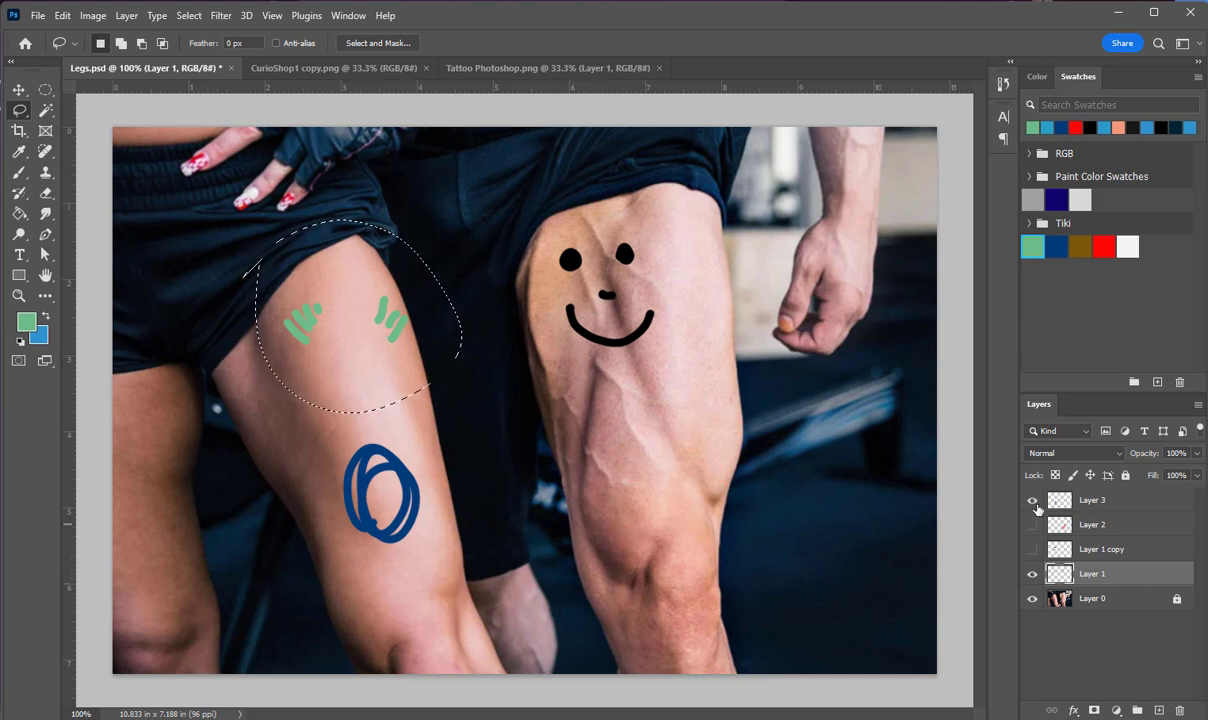
{"action": "left_click", "coordinate": [1032, 549]}
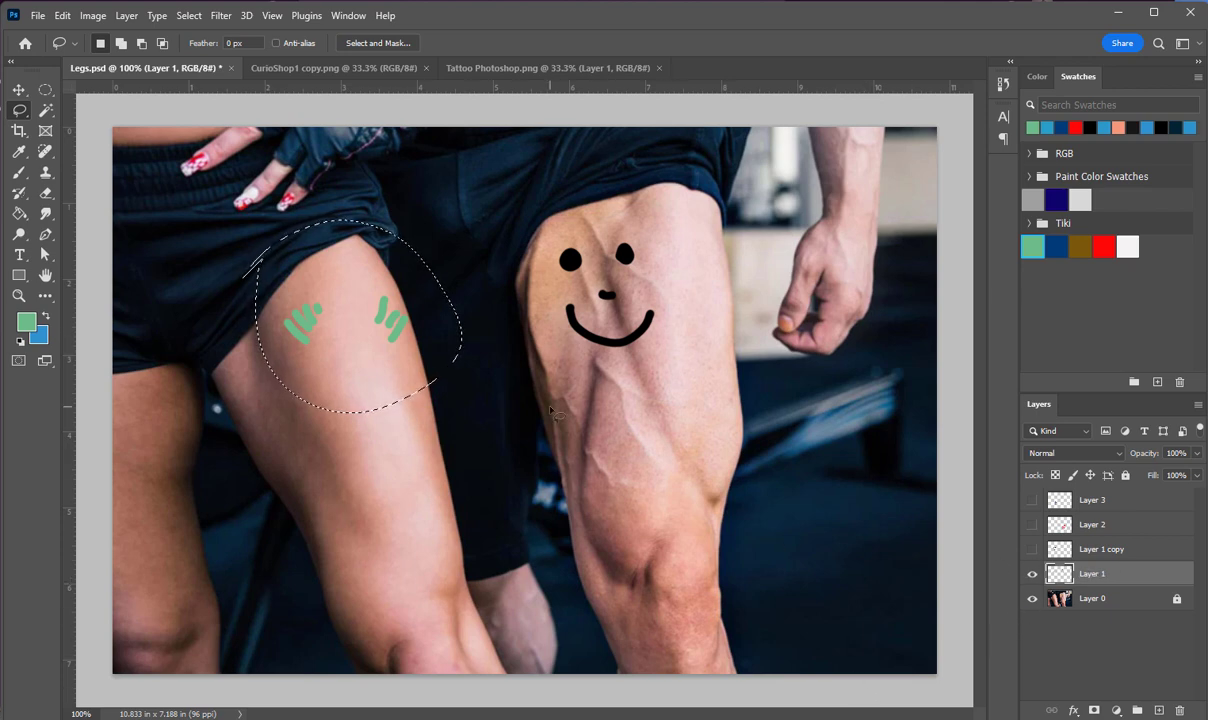
Step: Cut the lassoed green eyelashes from Layer 1 and paste them in place on a new layer
{"action": "key", "text": "ctrl+z"}
{"action": "key", "text": "ctrl+z"}
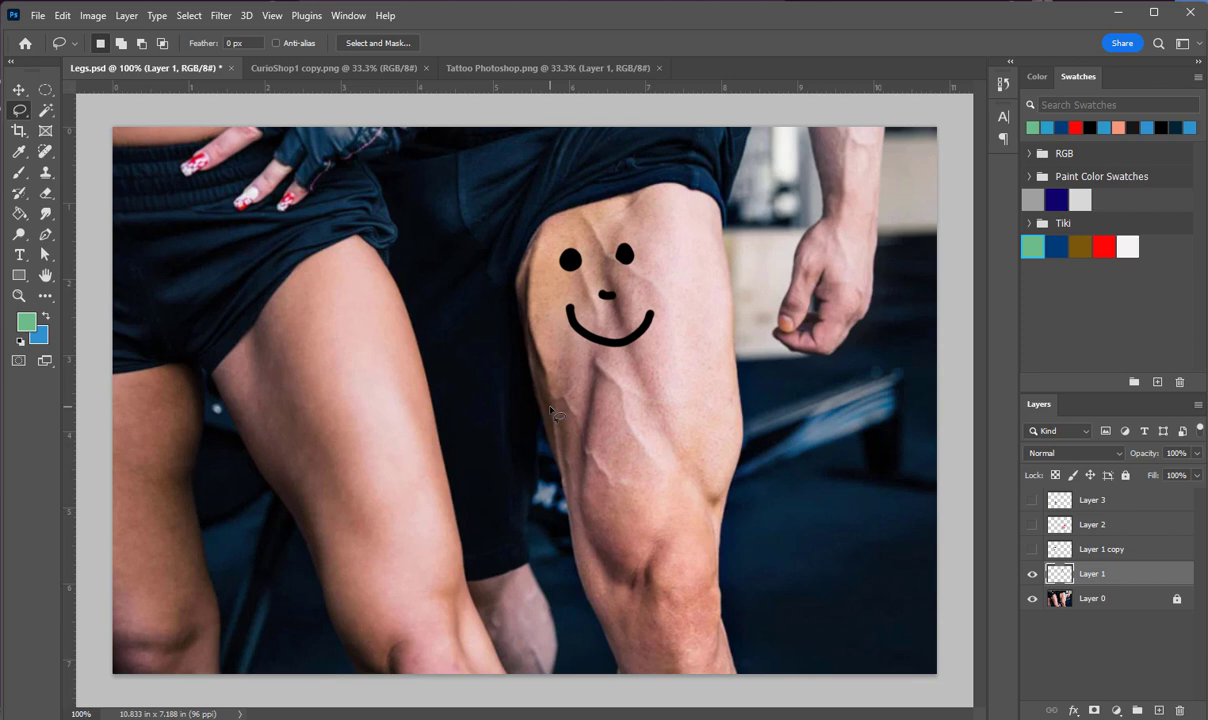
{"action": "key", "text": "ctrl+shift+z"}
{"action": "key", "text": "ctrl+shift+z"}
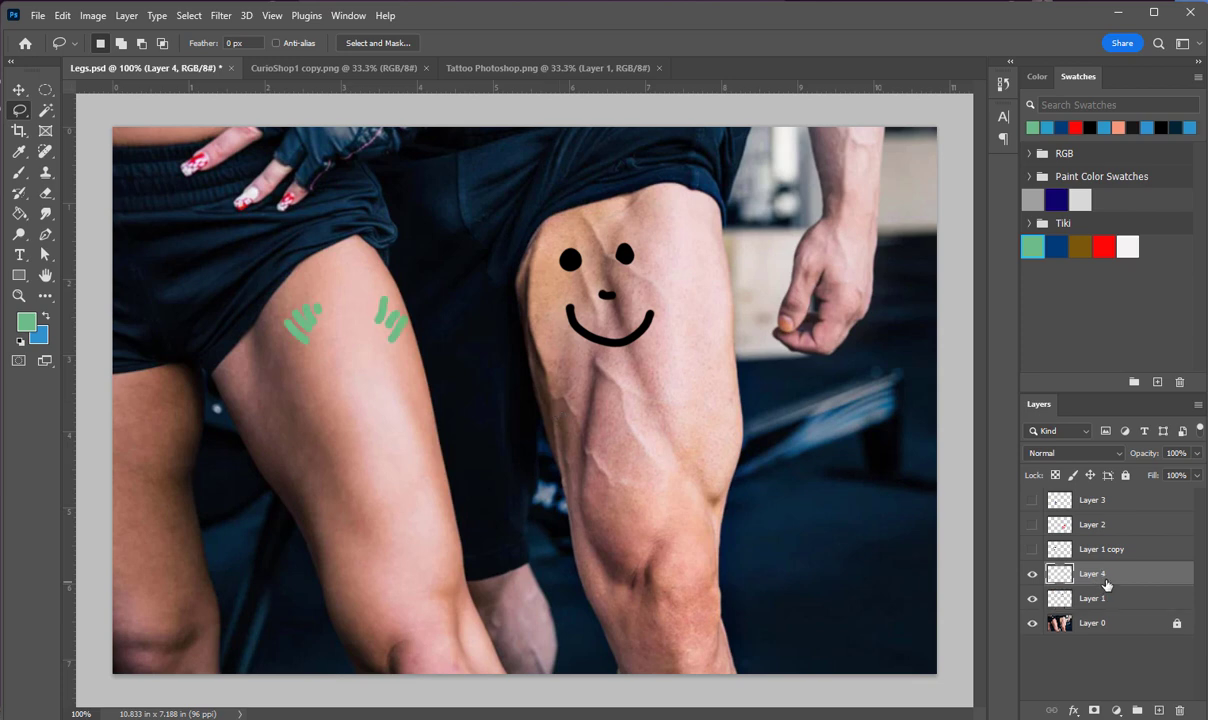
Step: Toggle Layer 4 off and on to check the eyelashes, and show all the hidden layers again
{"action": "left_click", "coordinate": [1032, 573]}
{"action": "left_click", "coordinate": [1032, 573]}
{"action": "left_click_drag", "start_coordinate": [1032, 499], "coordinate": [1026, 578]}
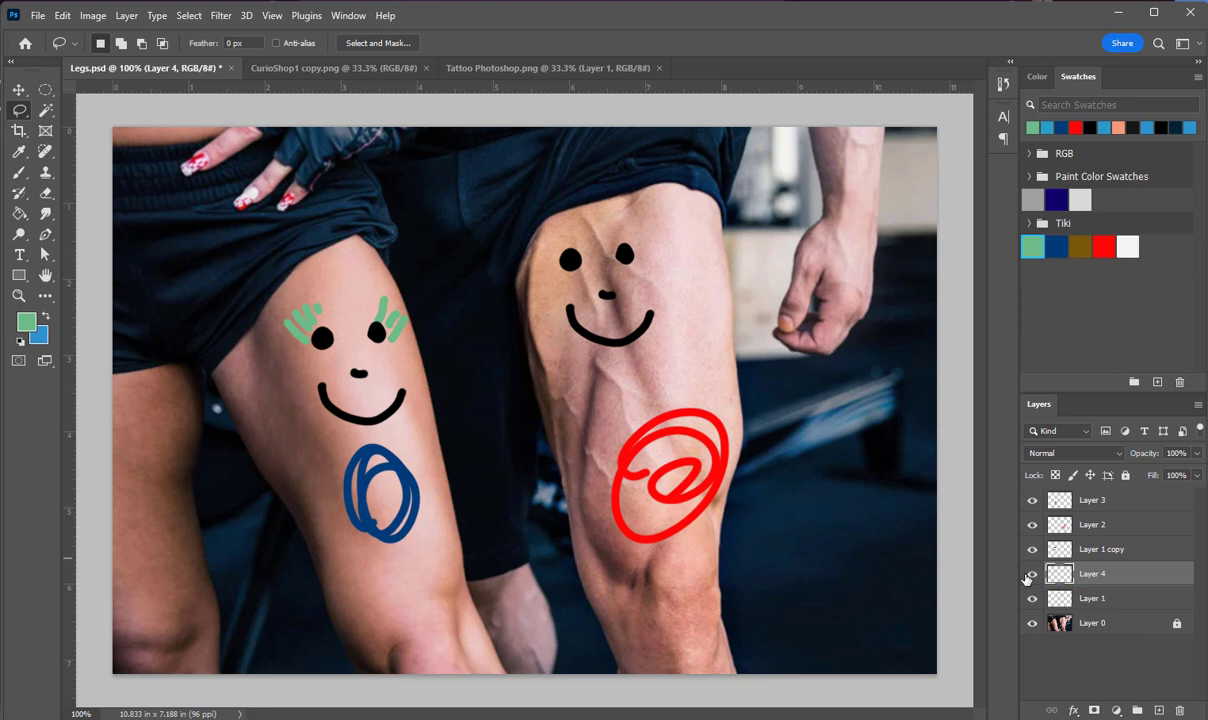
Step: Draw a light green rounded rectangle about 187 by 140 px below the man's hand and dismiss its shape properties
{"action": "left_click", "coordinate": [19, 275]}
{"action": "left_click_drag", "start_coordinate": [703, 319], "coordinate": [851, 430]}
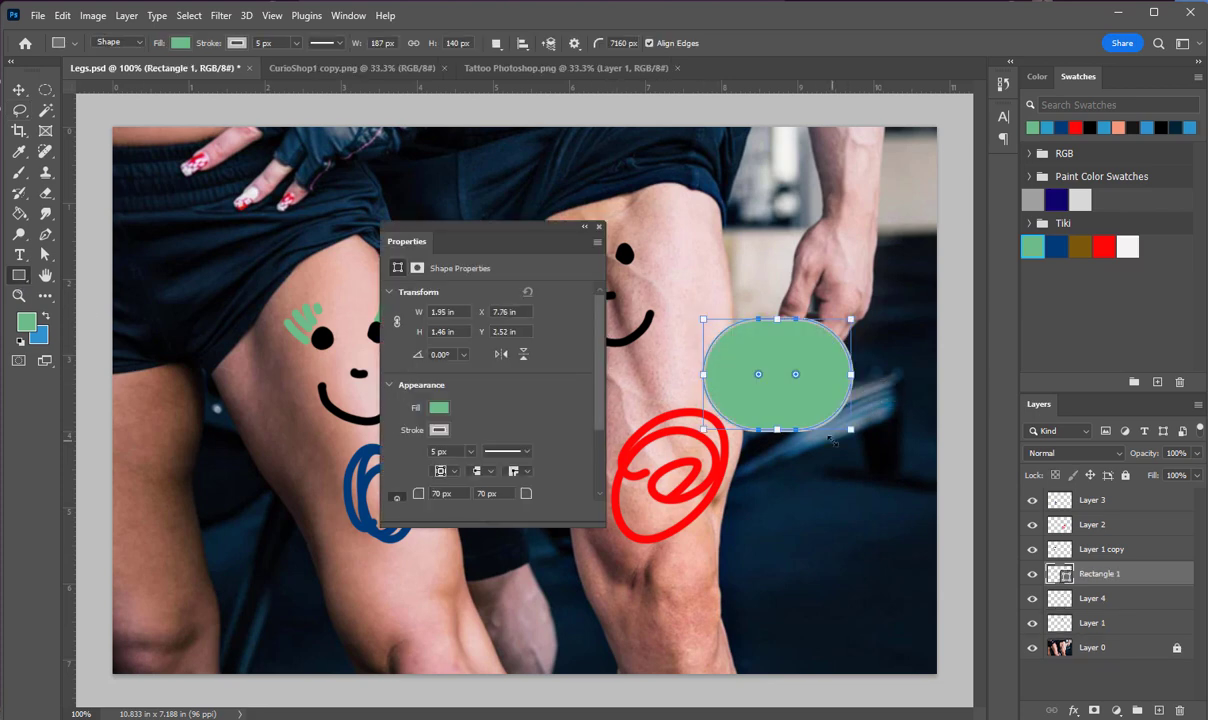
{"action": "left_click", "coordinate": [599, 227]}
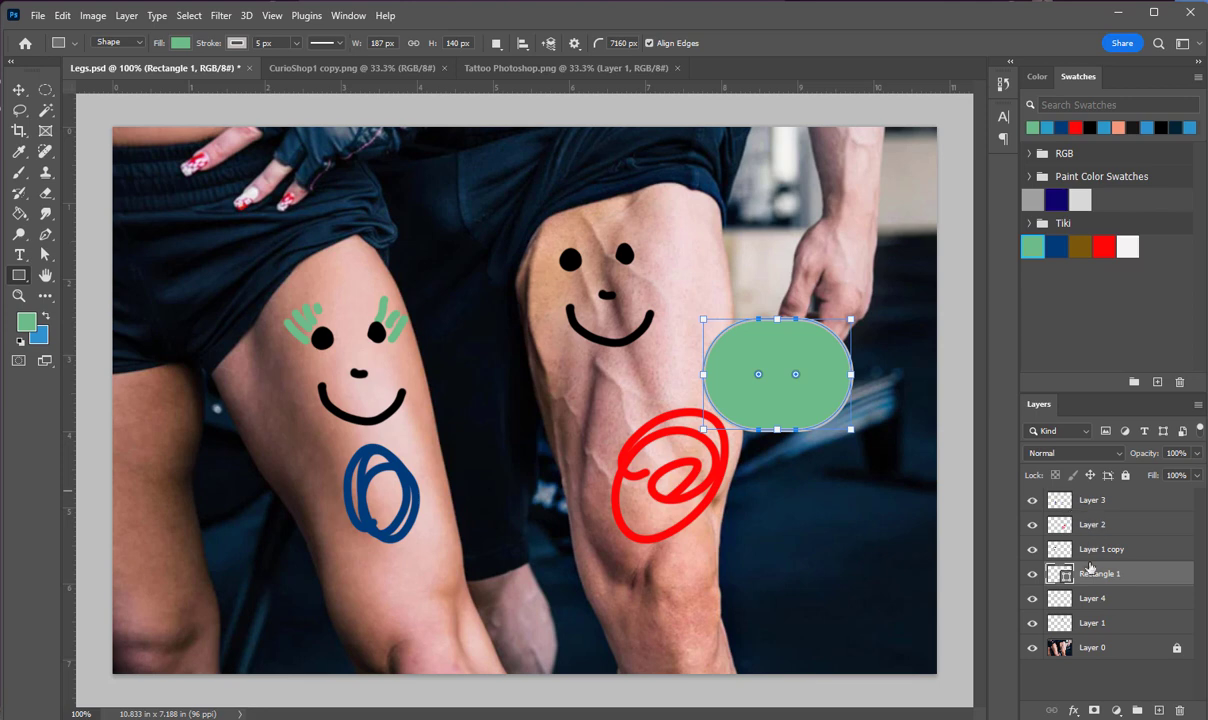
Step: Move the green rectangle's layer to the top of the layer stack and name it "rename"
{"action": "left_click_drag", "start_coordinate": [1062, 573], "coordinate": [1118, 503]}
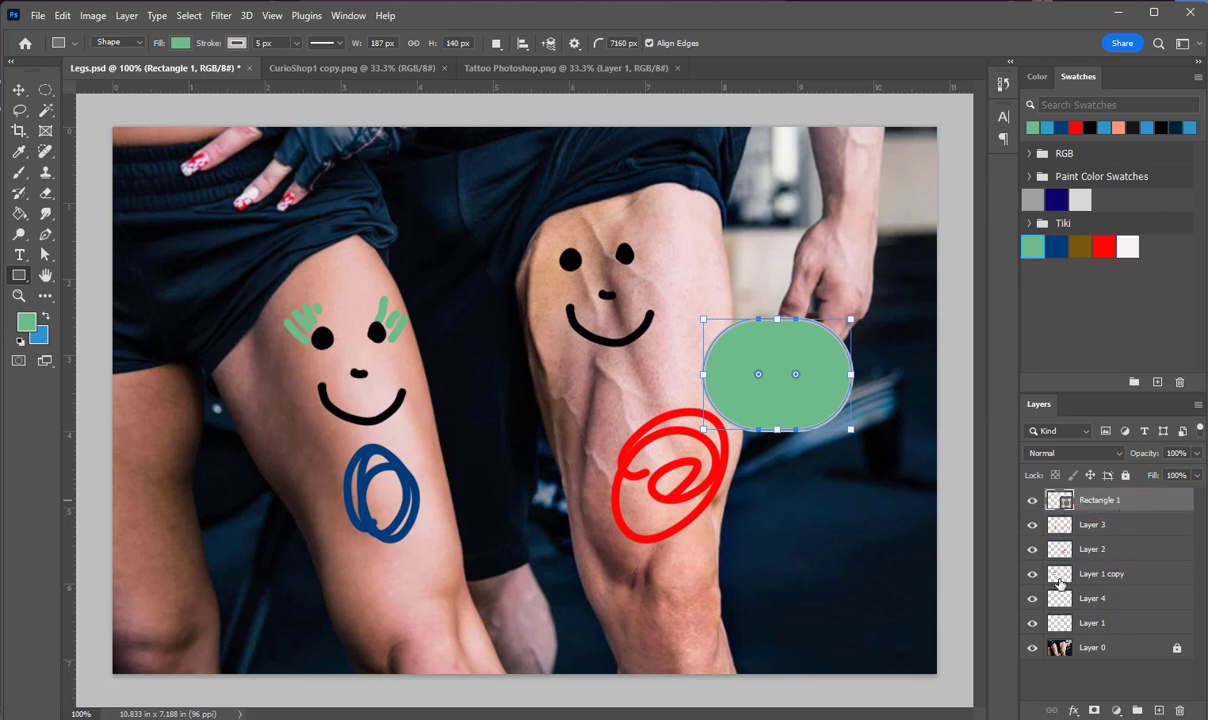
{"action": "double_click", "coordinate": [1110, 501]}
{"action": "type", "text": "rename"}
{"action": "key", "text": "Return"}
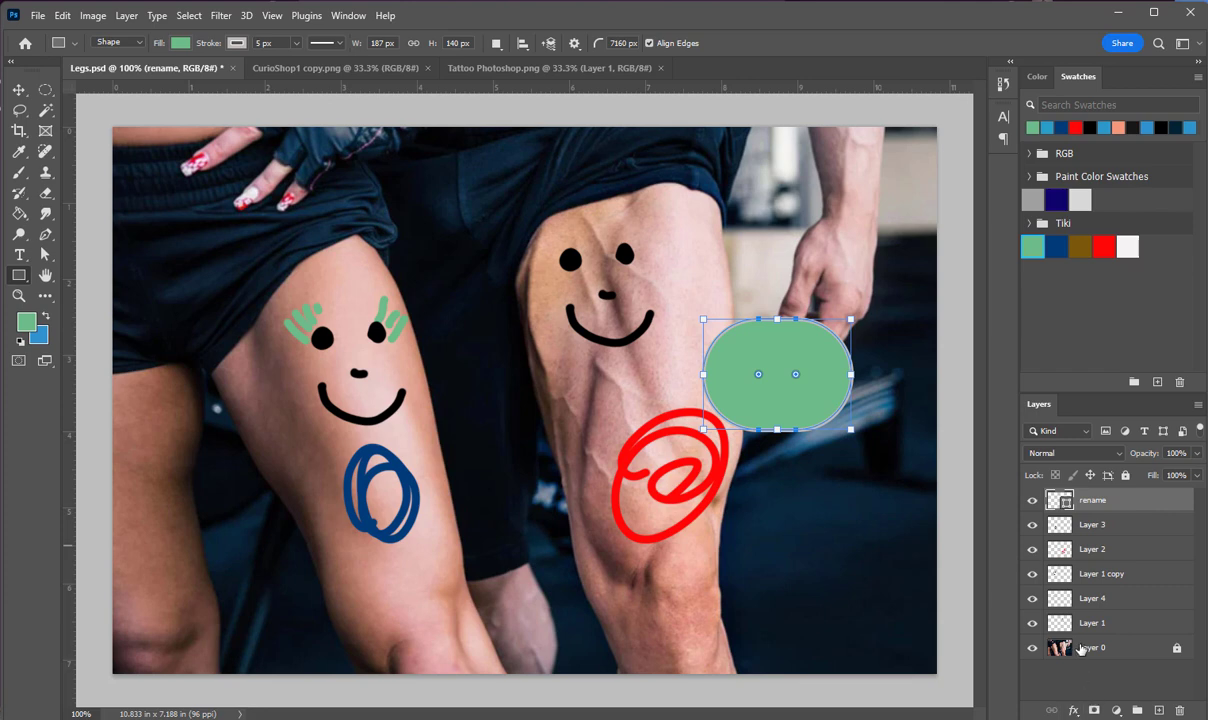
Step: Give the "rename" layer a Violet color label
{"action": "left_click", "coordinate": [1133, 501]}
{"action": "right_click", "coordinate": [1133, 501]}
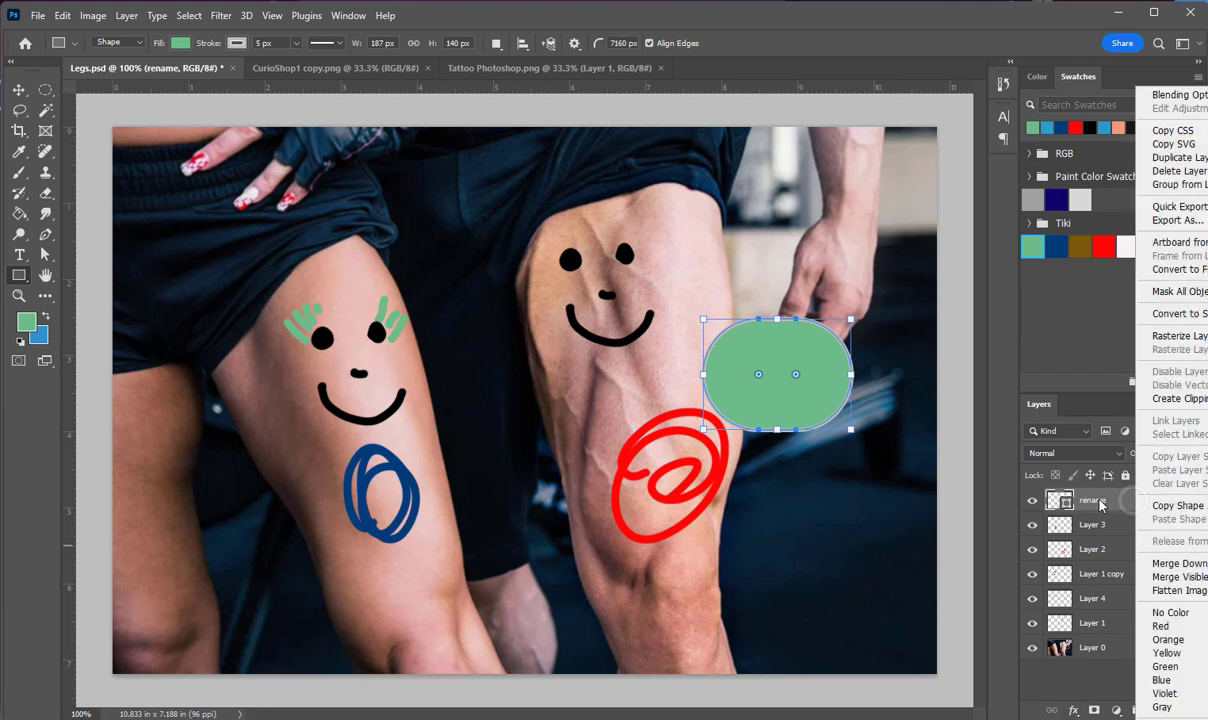
{"action": "left_click", "coordinate": [1167, 694]}
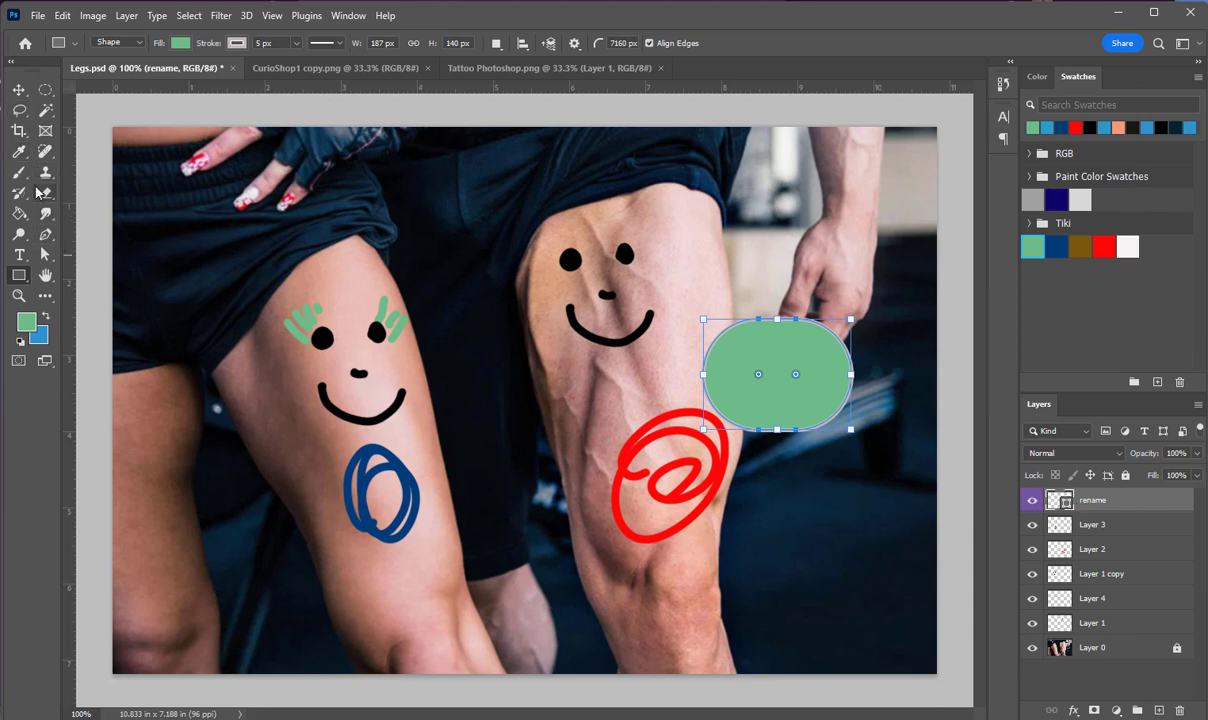
Step: Add the text "hi mom" beside the man's smiley face in 12 pt Komika Axis, commit it and select its layer
{"action": "left_click", "coordinate": [19, 254]}
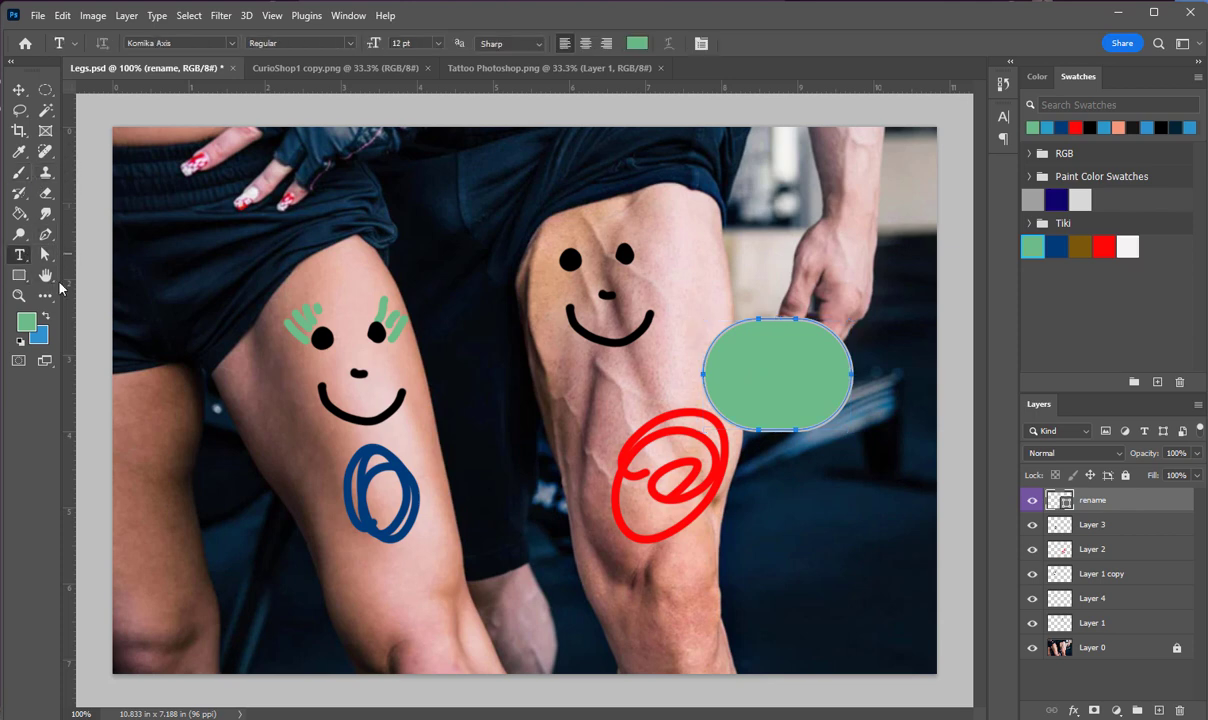
{"action": "left_click", "coordinate": [669, 270]}
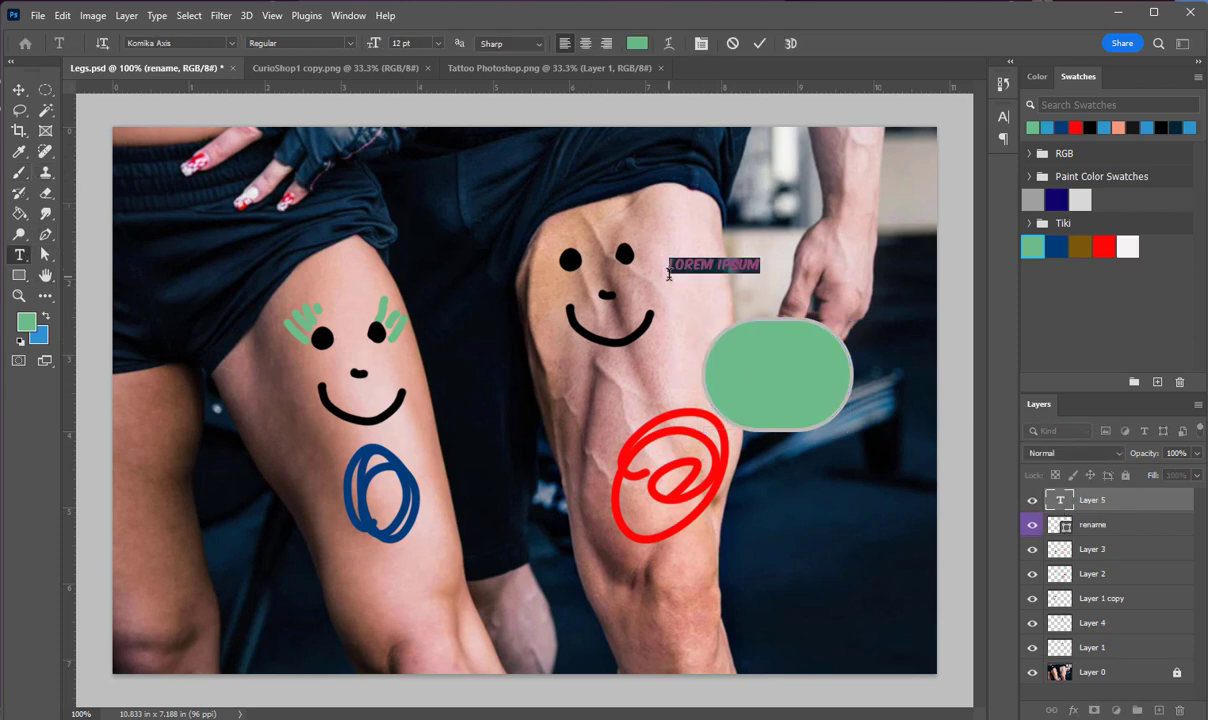
{"action": "type", "text": "A"}
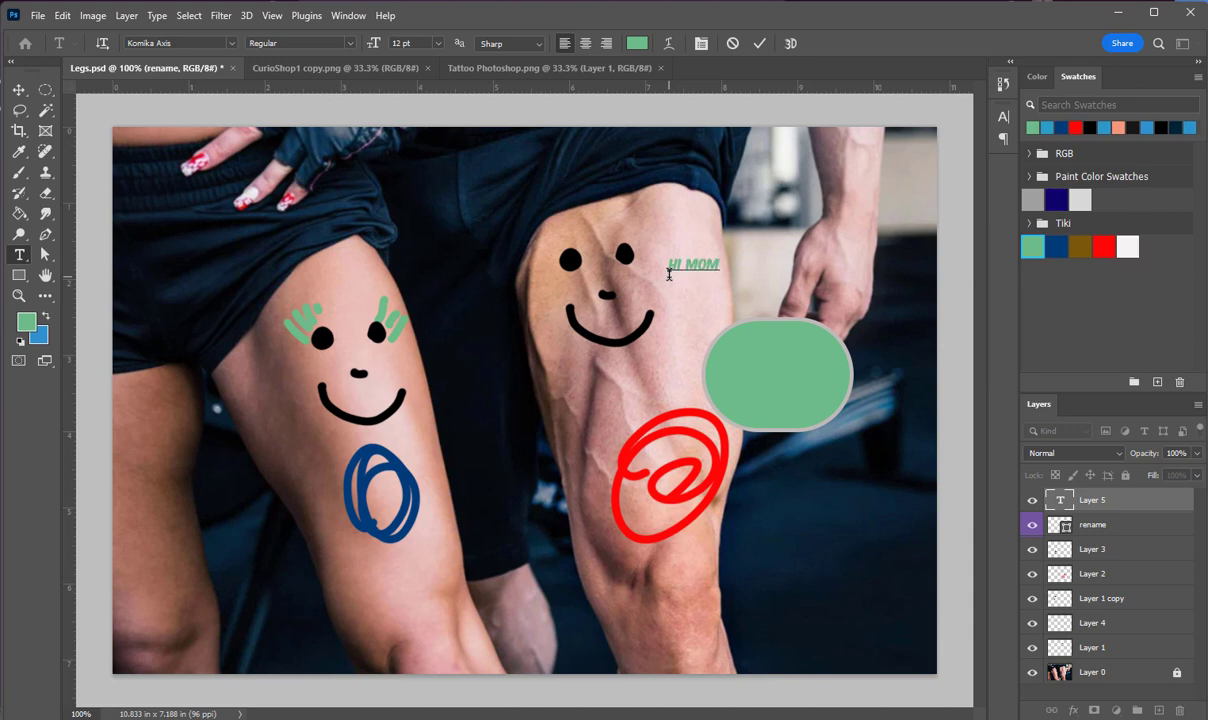
{"action": "left_click", "coordinate": [1080, 516]}
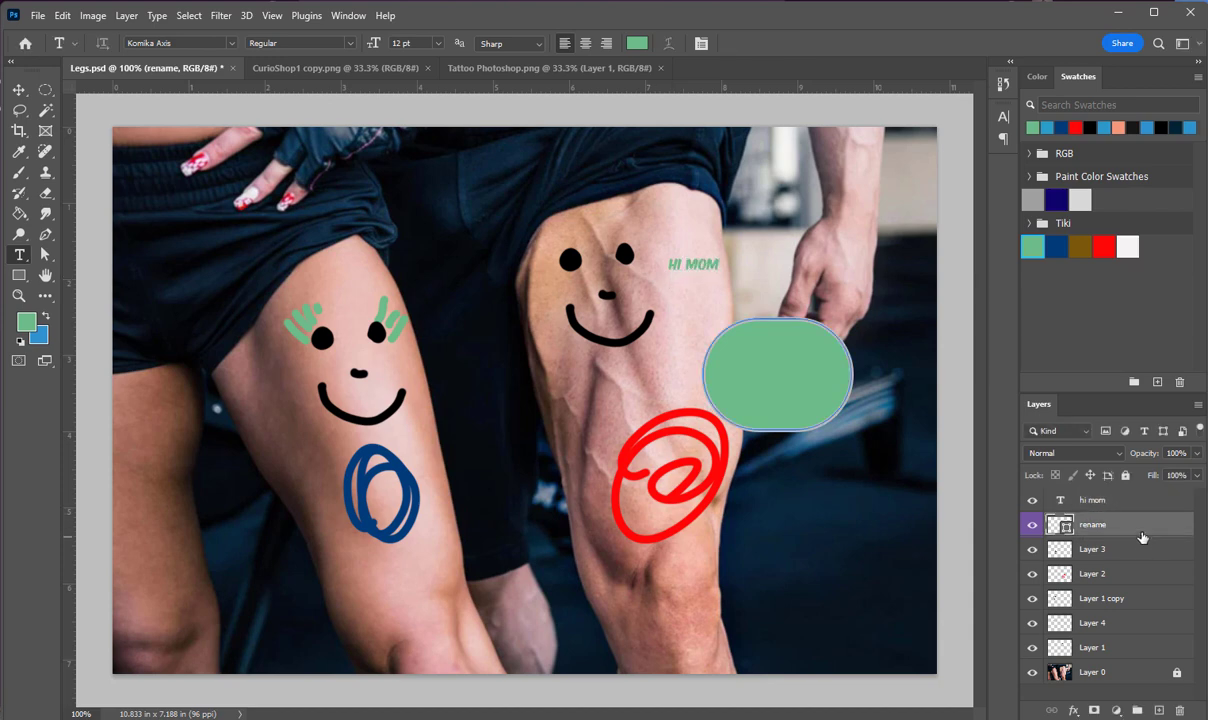
{"action": "left_click", "coordinate": [1112, 503]}
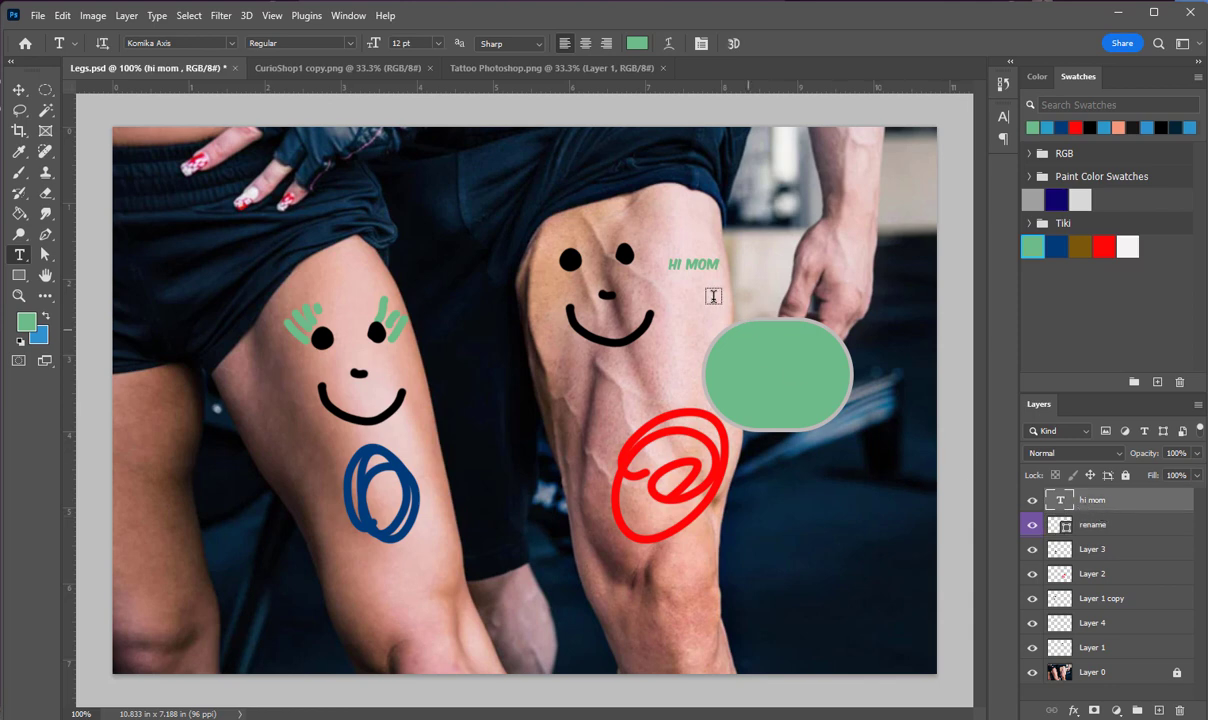